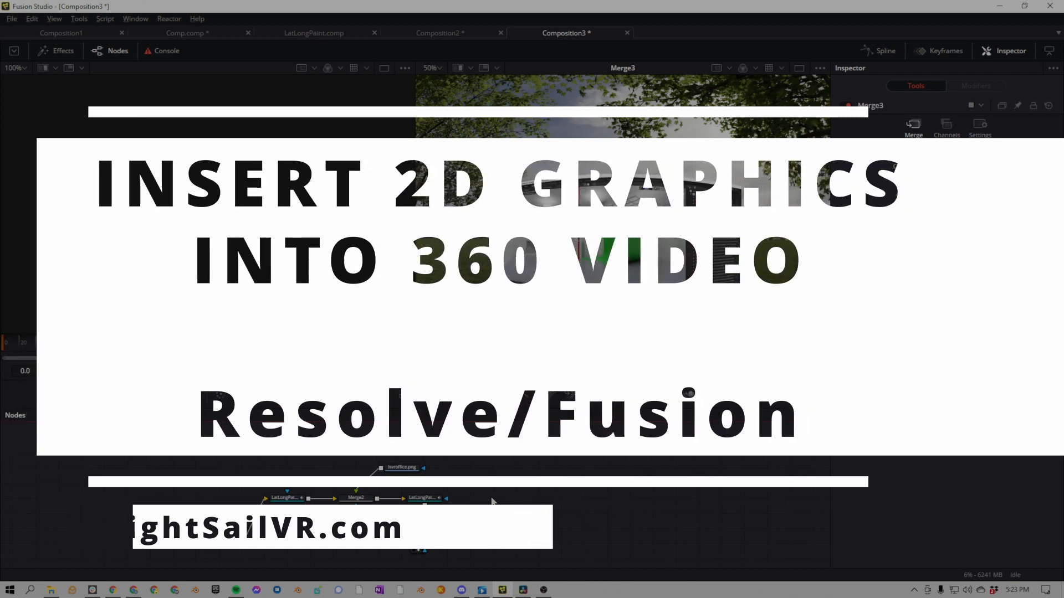
# Paste a duplicate Park.jpg loader and send it to the second viewer.
pyautogui.hotkey('ctrl', 'v')
pyautogui.press('1')
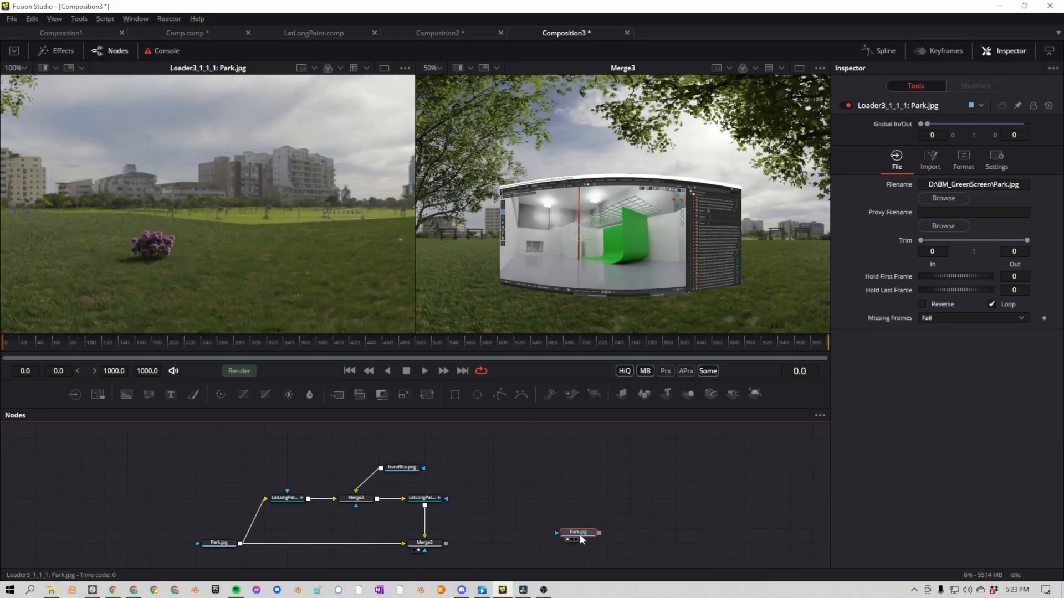
pyautogui.press('2')
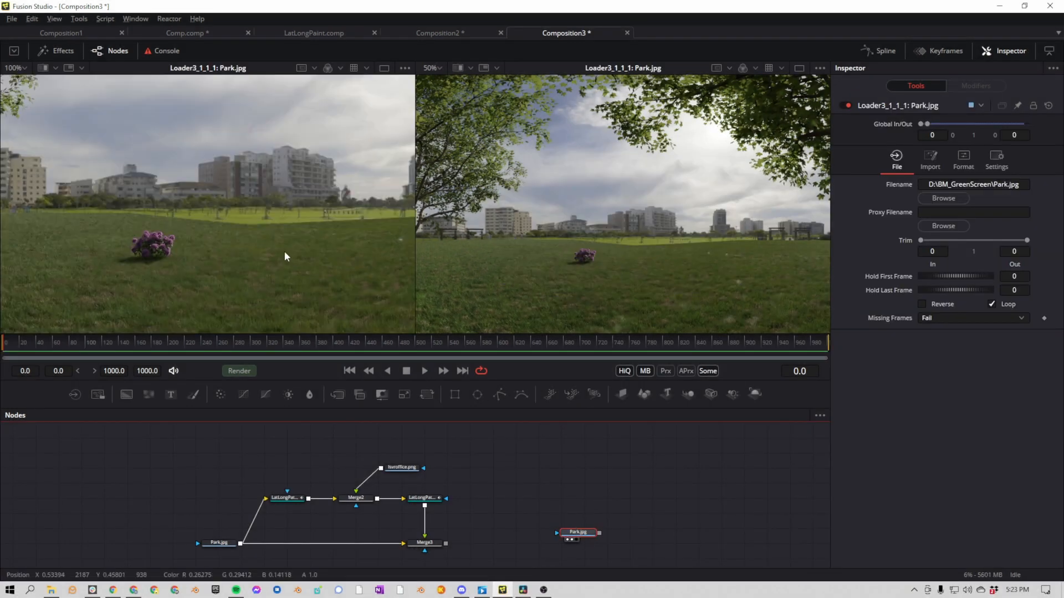
pyautogui.scroll(-2, 228, 234)
pyautogui.scroll(-2, 249, 241)
pyautogui.scroll(-1, 548, 232)
pyautogui.scroll(-1, 565, 241)
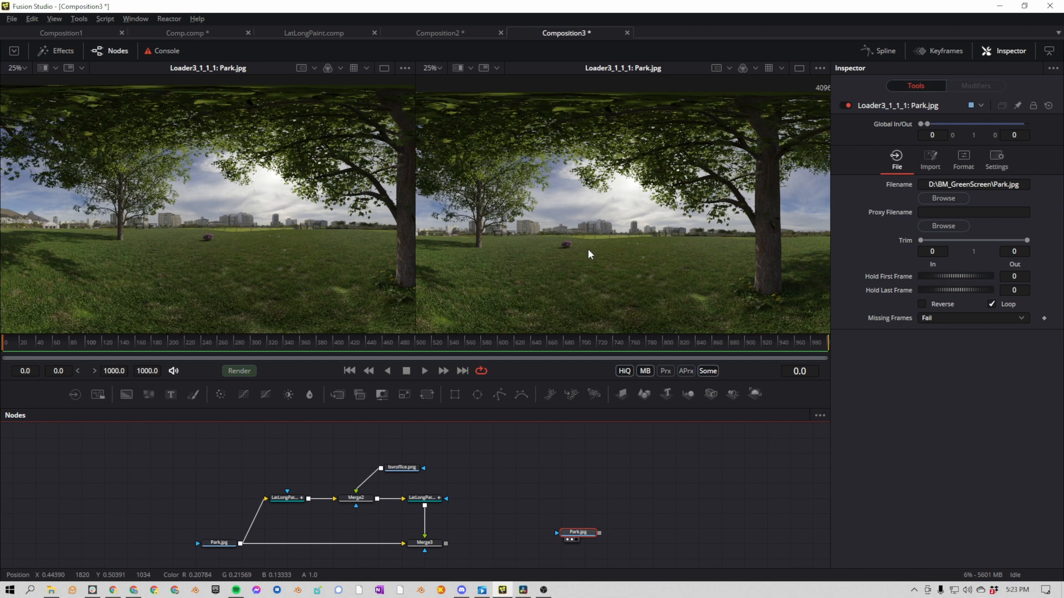
# Switch the second viewer to a 360° LatLong view and look around toward the buildings.
pyautogui.click(820, 68)
pyautogui.moveTo(759, 179)
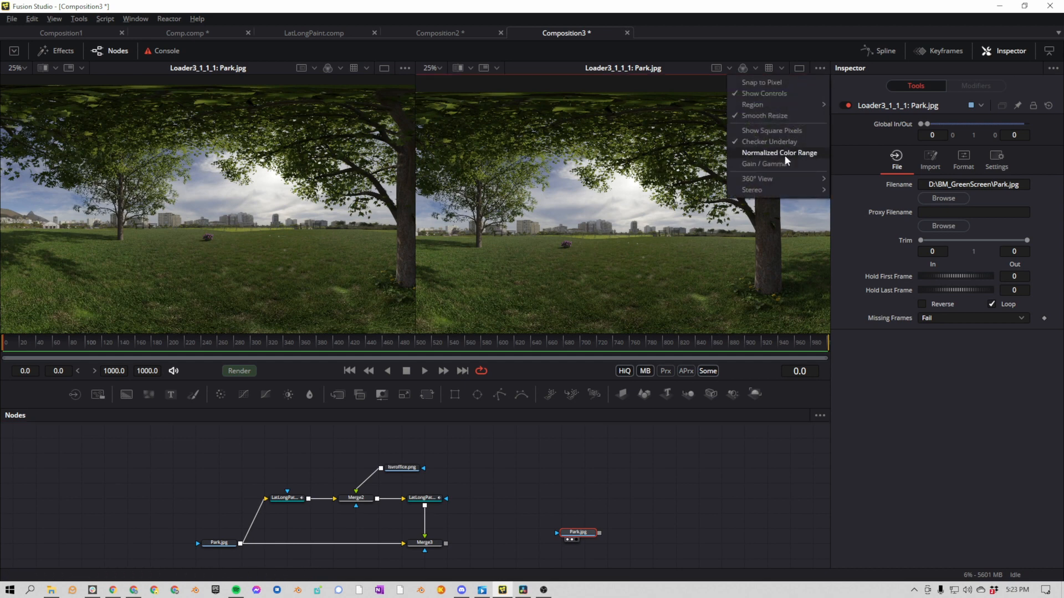
pyautogui.click(855, 204)
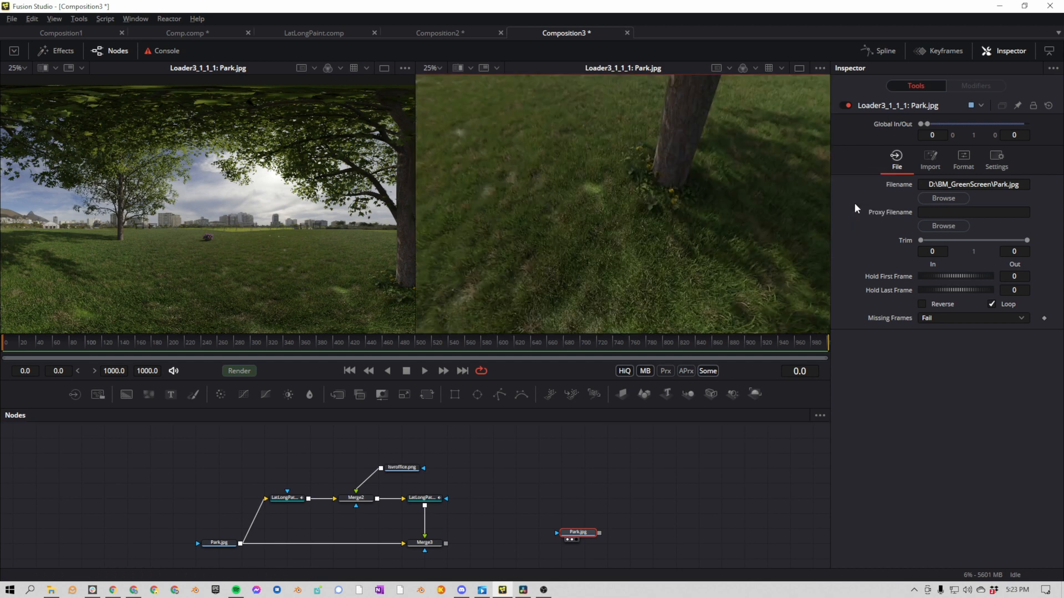
pyautogui.moveTo(634, 244)
pyautogui.mouseDown()
pyautogui.moveTo(701, 254)
pyautogui.moveTo(649, 208)
pyautogui.moveTo(558, 180)
pyautogui.moveTo(734, 242)
pyautogui.mouseUp()
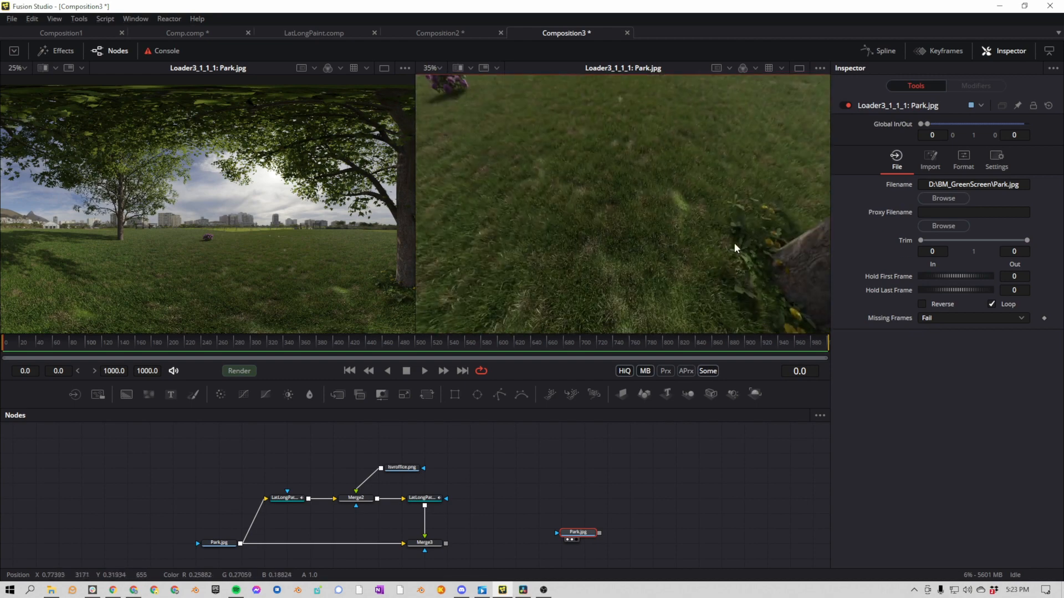
pyautogui.scroll(2, 658, 238)
pyautogui.scroll(1, 654, 236)
pyautogui.scroll(1, 651, 242)
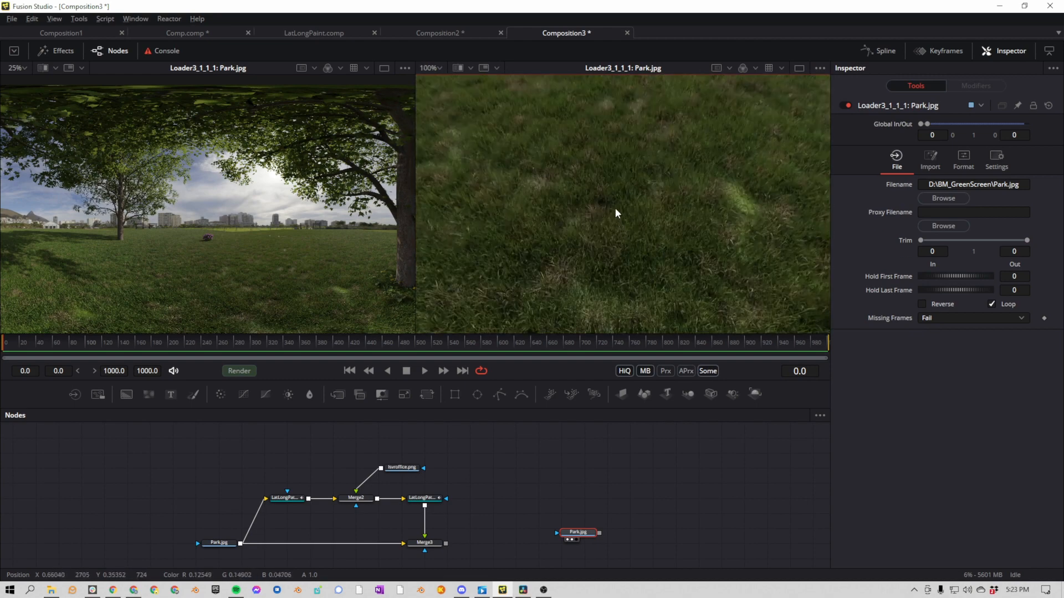
# Duplicate the lsvroffice.png screenshot loader beside Park.jpg and show it in the first viewer.
pyautogui.moveTo(578, 532); pyautogui.dragTo(547, 540)
pyautogui.click(411, 472)
pyautogui.hotkey('ctrl', 'c')
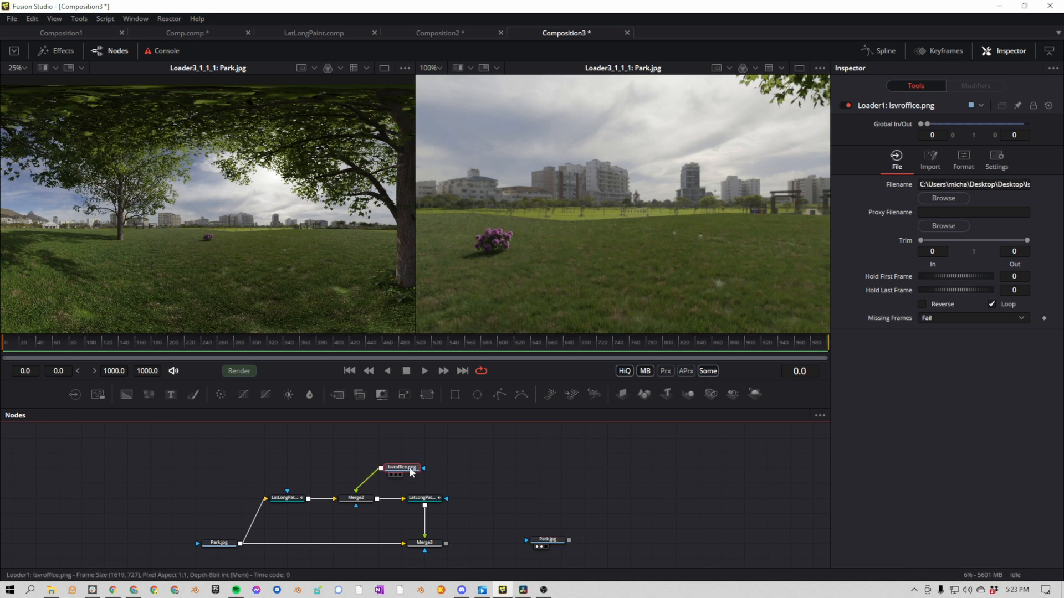
pyautogui.click(638, 468)
pyautogui.hotkey('ctrl', 'v')
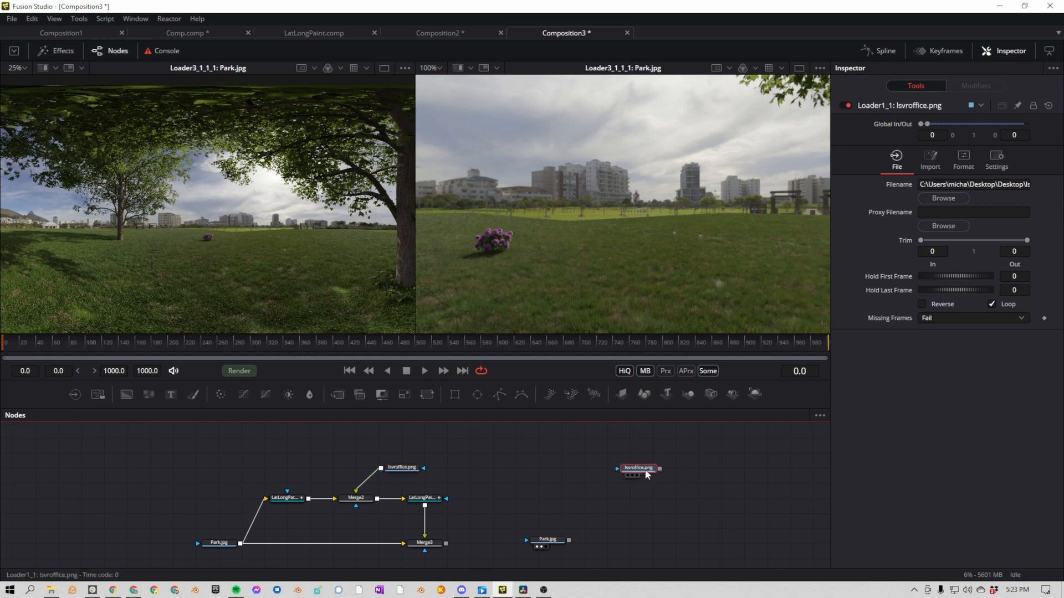
pyautogui.press('1')
pyautogui.scroll(1, 238, 232)
pyautogui.scroll(1, 237, 232)
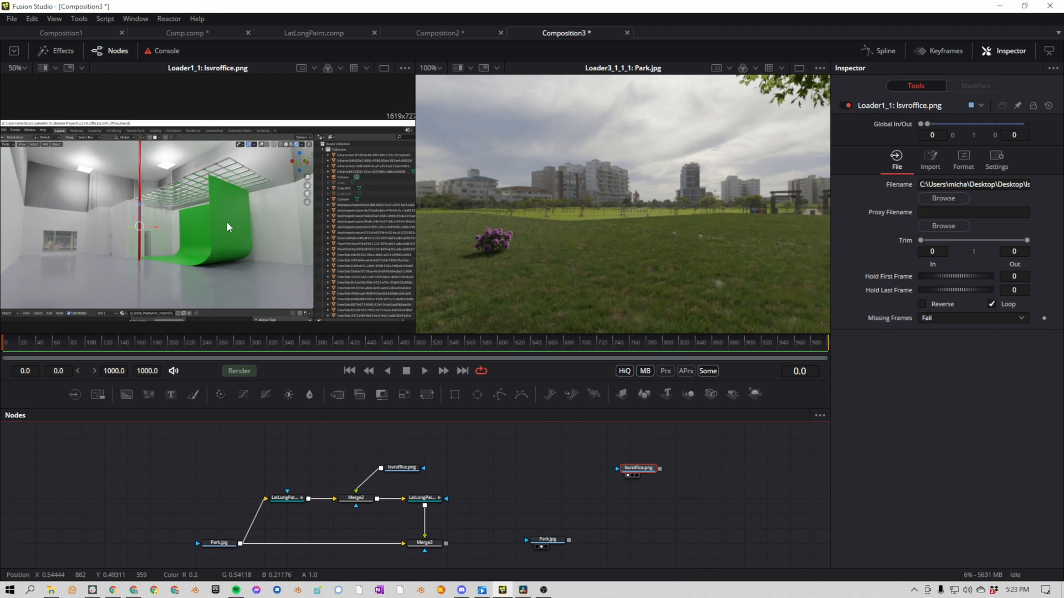
pyautogui.scroll(-1, 227, 224)
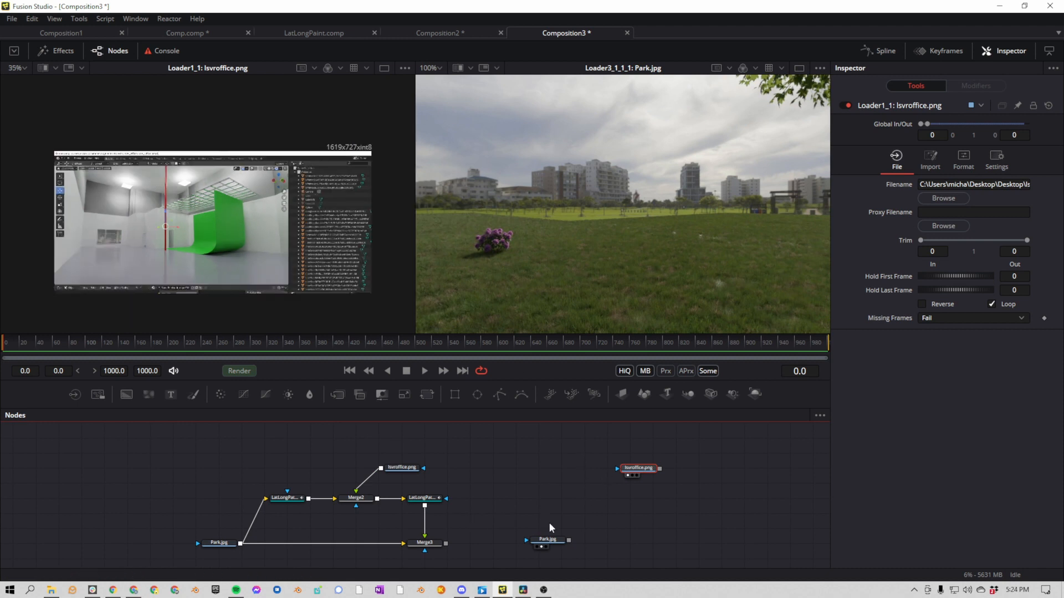
# Add a LatLong Patcher after Park.jpg and merge the screenshot over its output as Merge1.
pyautogui.moveTo(554, 545); pyautogui.dragTo(551, 524)
pyautogui.hotkey('shift', 'space')
pyautogui.write('llp')
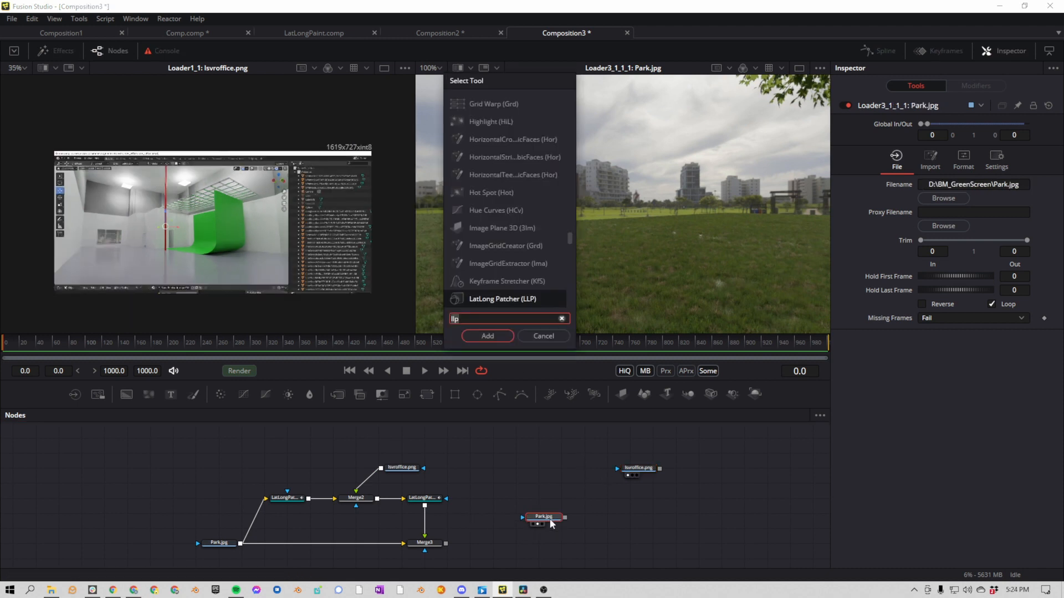
pyautogui.press('Return')
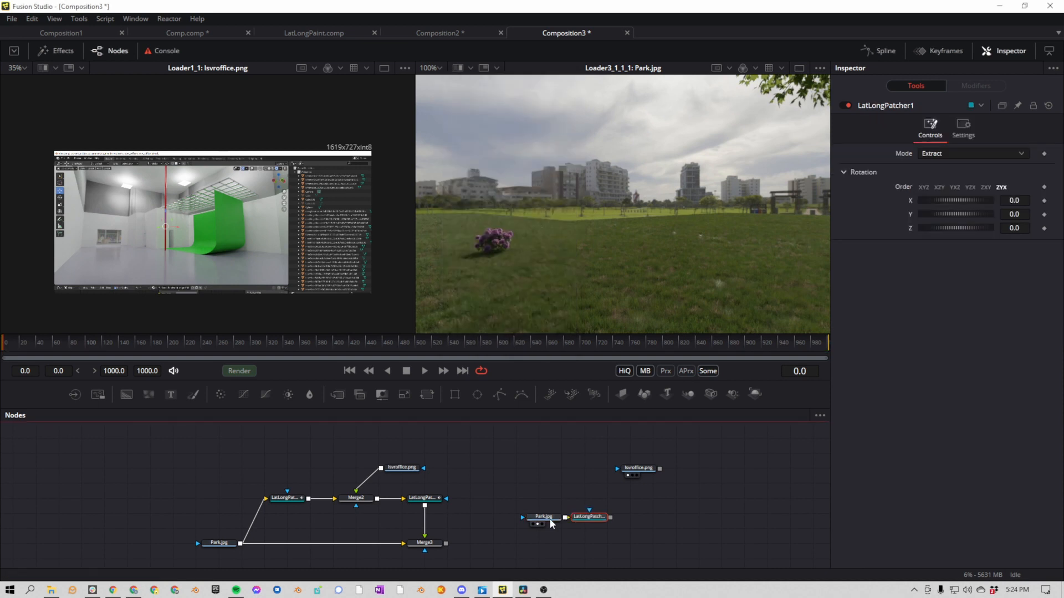
pyautogui.moveTo(642, 470)
pyautogui.mouseDown()
pyautogui.moveTo(585, 494)
pyautogui.moveTo(634, 476)
pyautogui.mouseUp()
pyautogui.click(582, 492)
pyautogui.moveTo(616, 515); pyautogui.dragTo(613, 517)
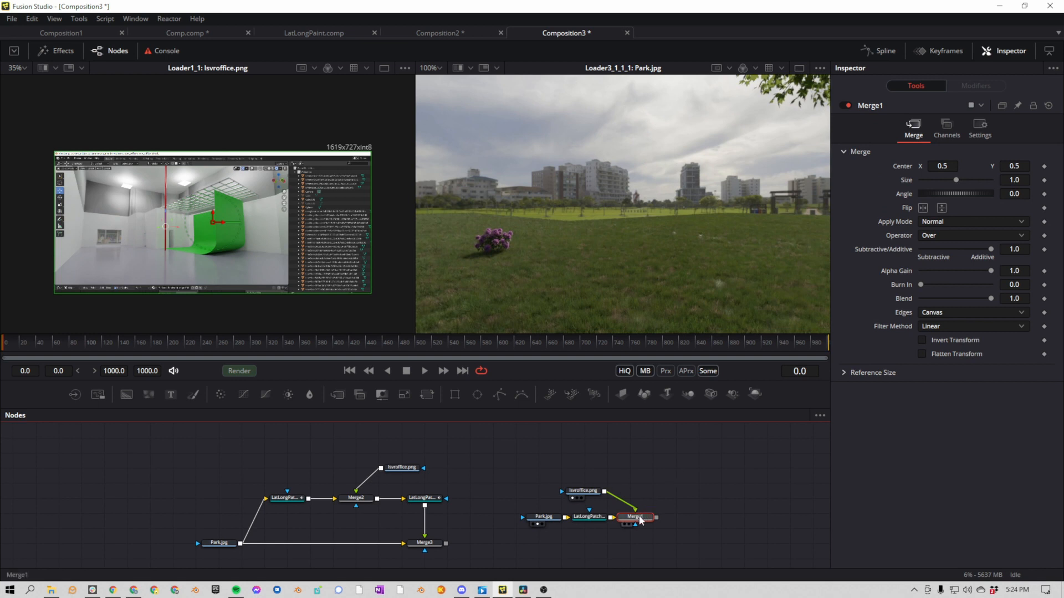
# Add a second LatLong Patcher after Merge1 and merge it back over Park.jpg as Merge4.
pyautogui.hotkey('shift', 'space')
pyautogui.write('lat')
pyautogui.press('Return')
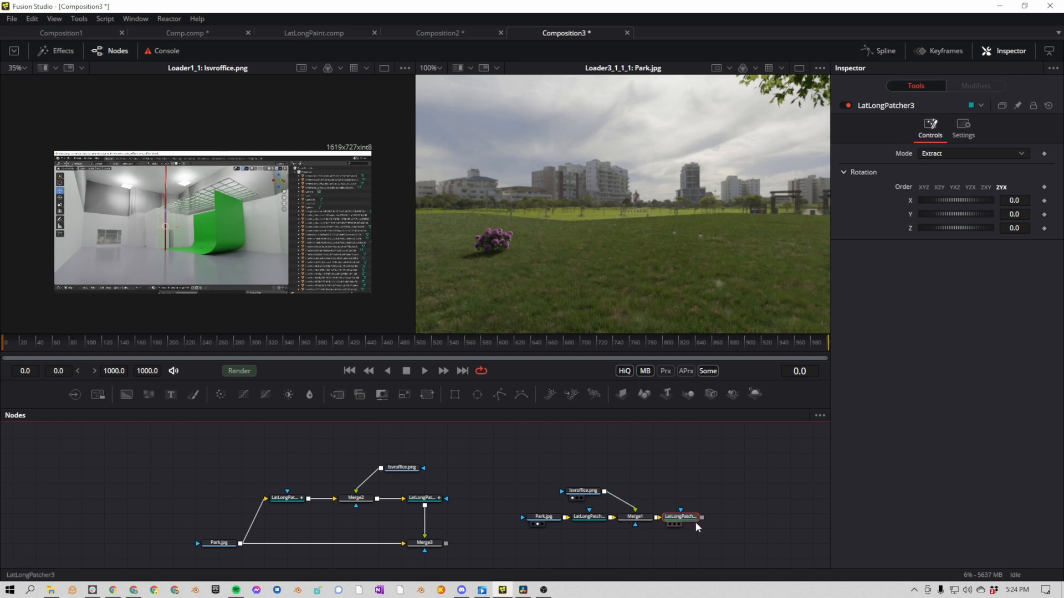
pyautogui.moveTo(703, 517)
pyautogui.mouseDown()
pyautogui.moveTo(758, 498)
pyautogui.moveTo(612, 519)
pyautogui.mouseUp()
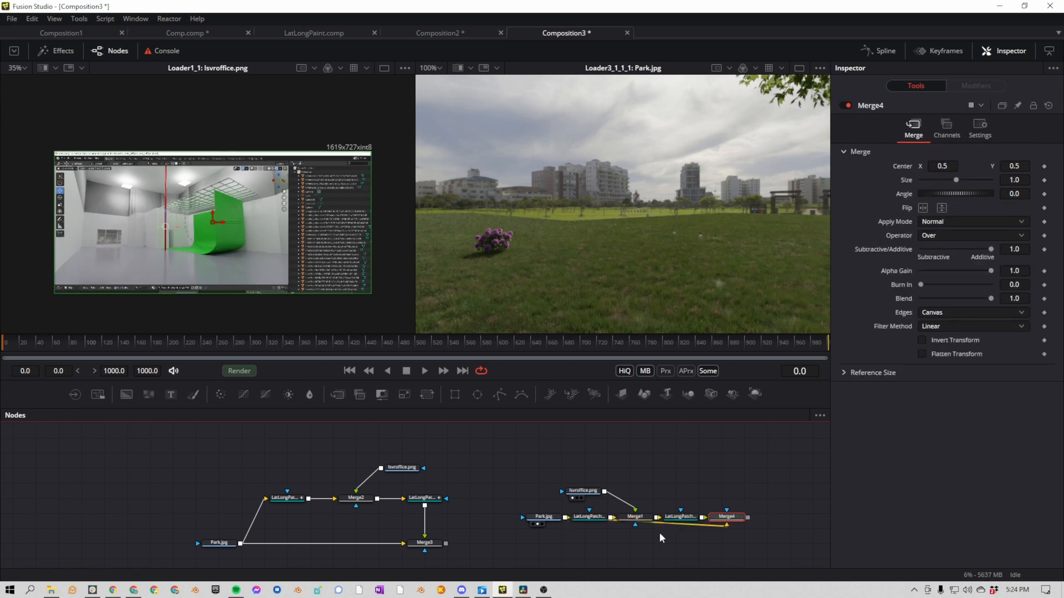
pyautogui.moveTo(736, 521); pyautogui.dragTo(691, 557)
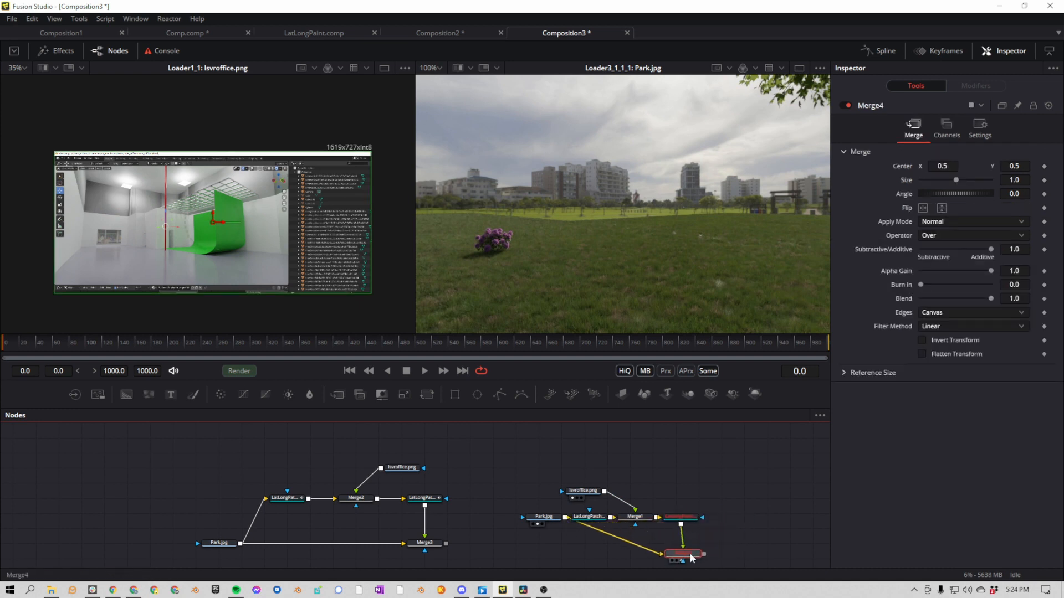
pyautogui.moveTo(646, 255); pyautogui.dragTo(570, 518)
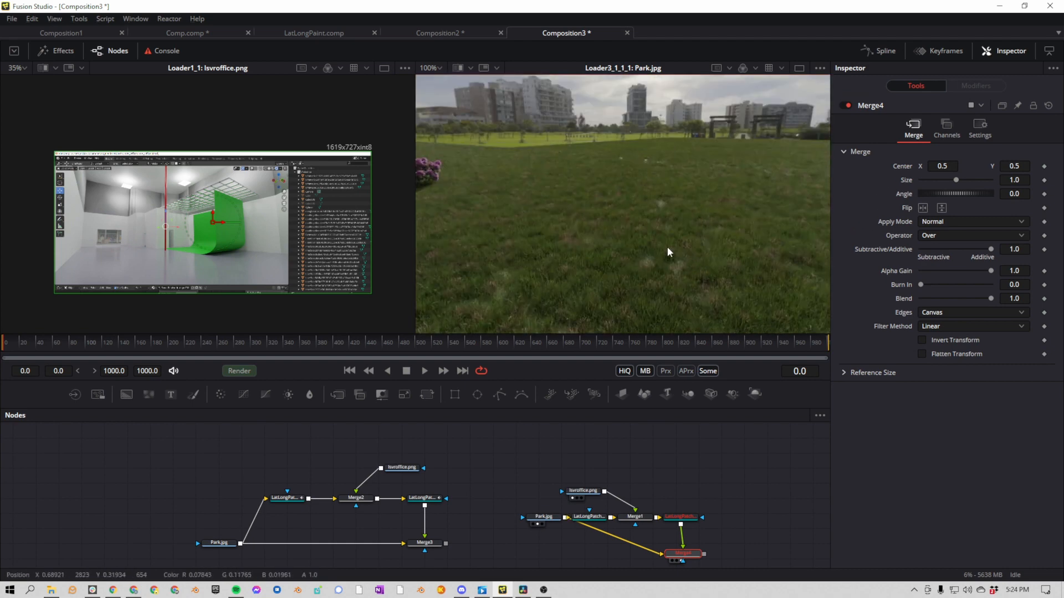
# Set LatLongPatcher3's Mode to Apply.
pyautogui.moveTo(661, 240); pyautogui.dragTo(665, 208)
pyautogui.click(680, 516)
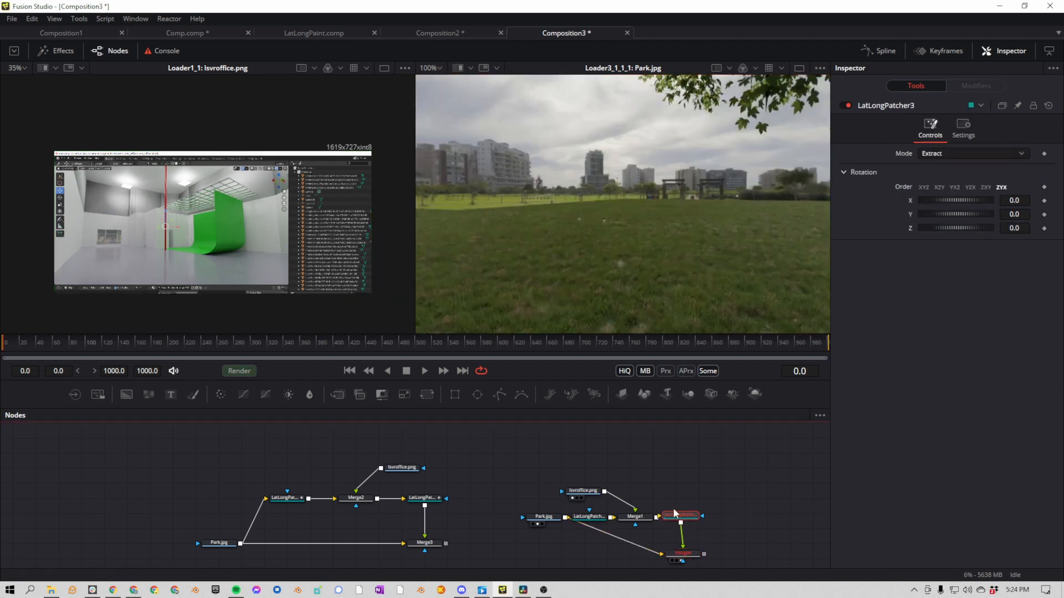
pyautogui.moveTo(674, 514); pyautogui.dragTo(691, 514)
pyautogui.click(974, 153)
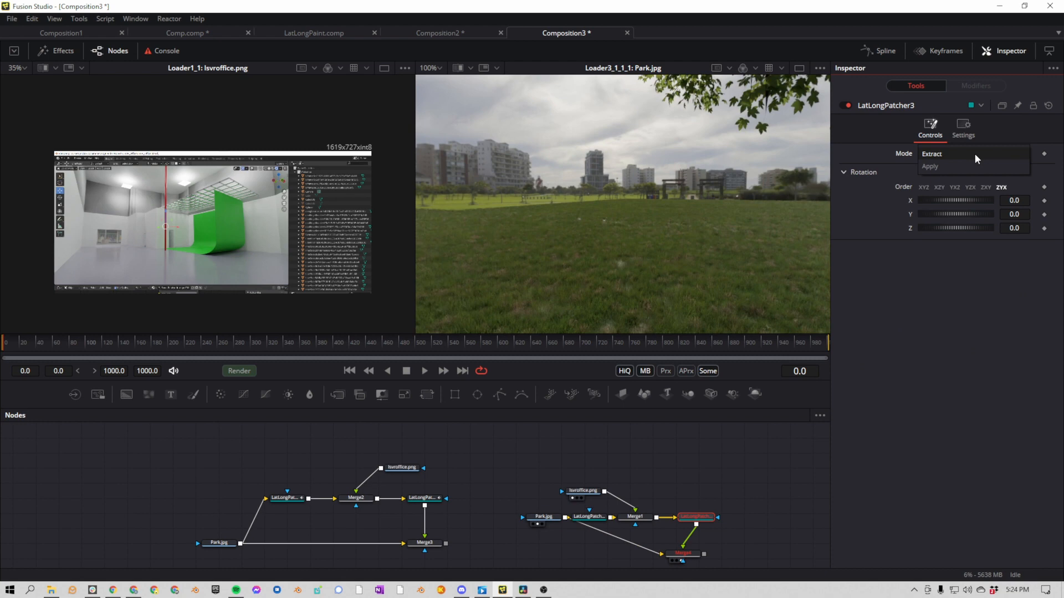
pyautogui.click(710, 518)
# Show Merge4 in both viewers and look around the composited screenshot in 360°.
pyautogui.press('1')
pyautogui.press('2')
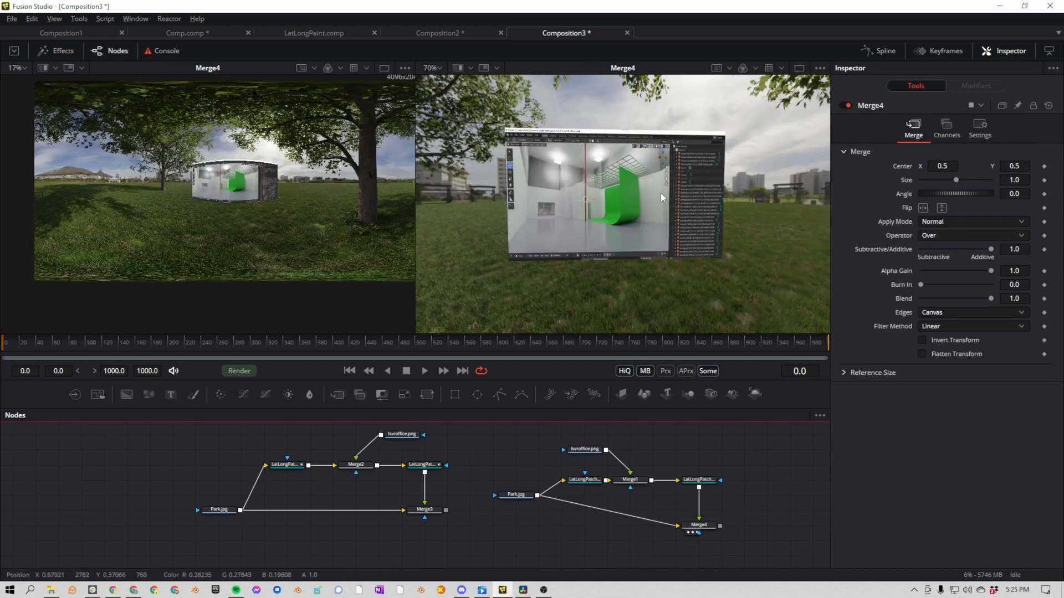
pyautogui.moveTo(661, 193); pyautogui.dragTo(653, 189)
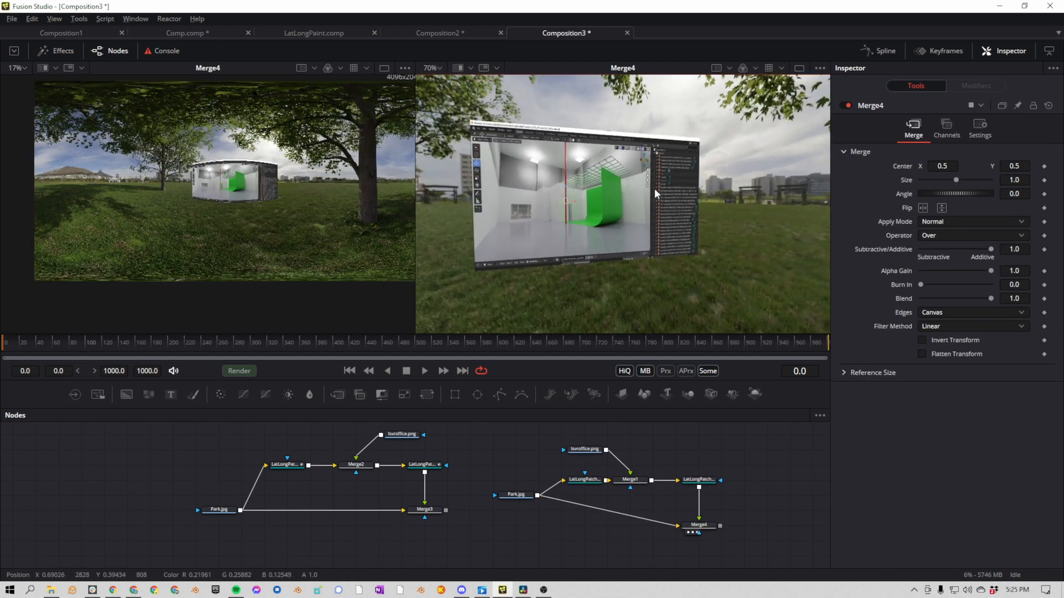
# View LatLongPatcher1, Merge1 and LatLongPatcher3 in turn in the first viewer.
pyautogui.click(587, 480)
pyautogui.press('1')
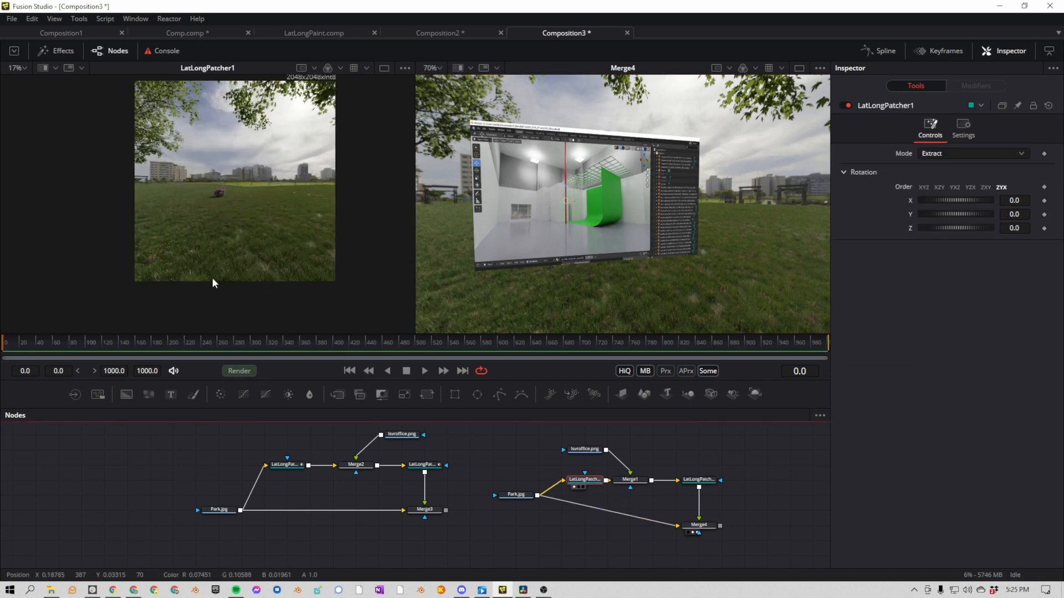
pyautogui.click(636, 480)
pyautogui.press('1')
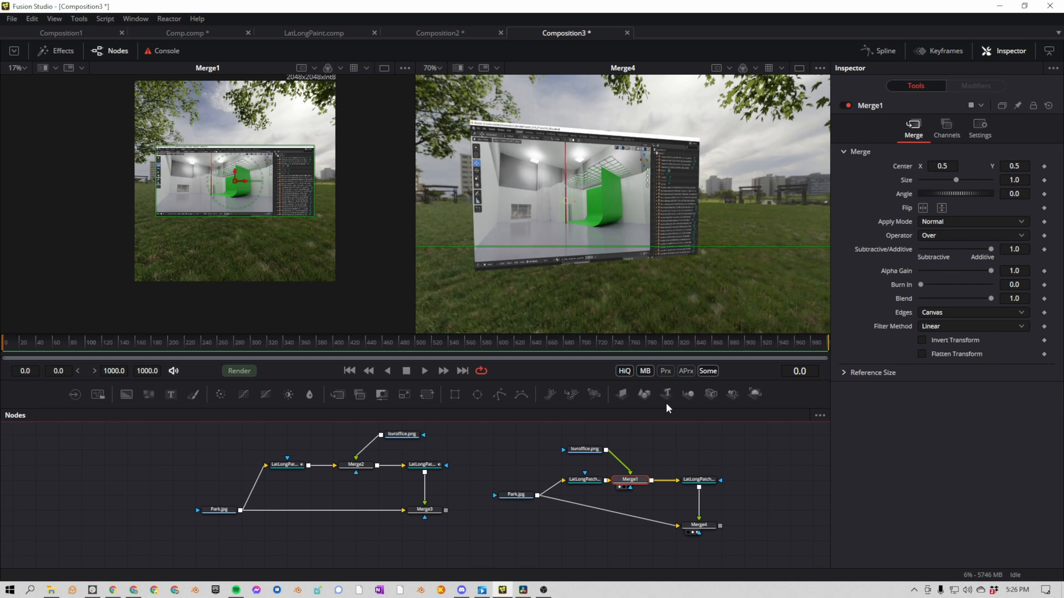
pyautogui.click(698, 480)
pyautogui.press('1')
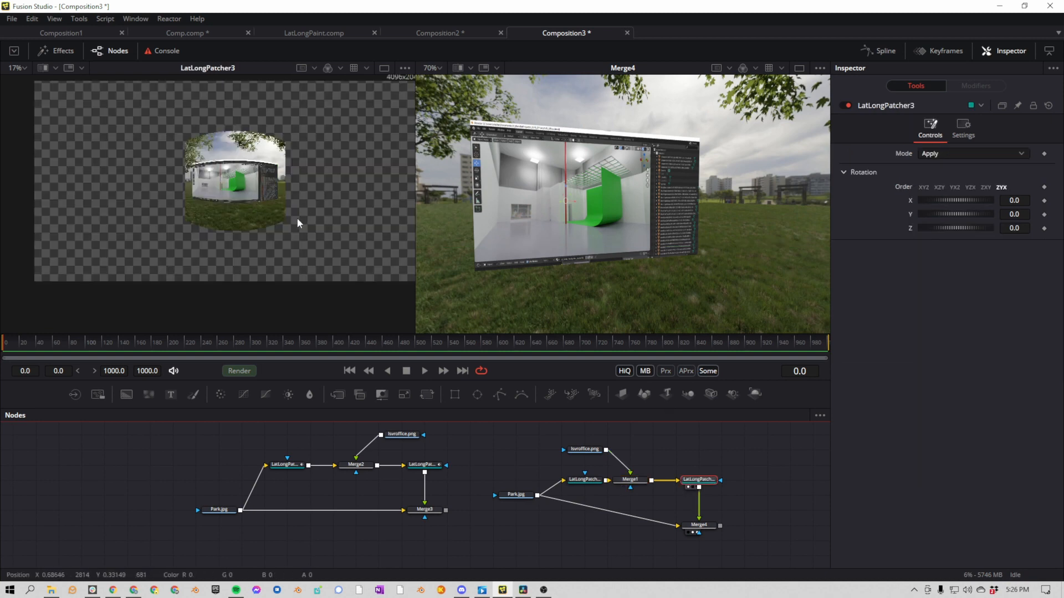
# View Merge4's result, then return to LatLongPatcher1's flat extracted park view.
pyautogui.click(699, 531)
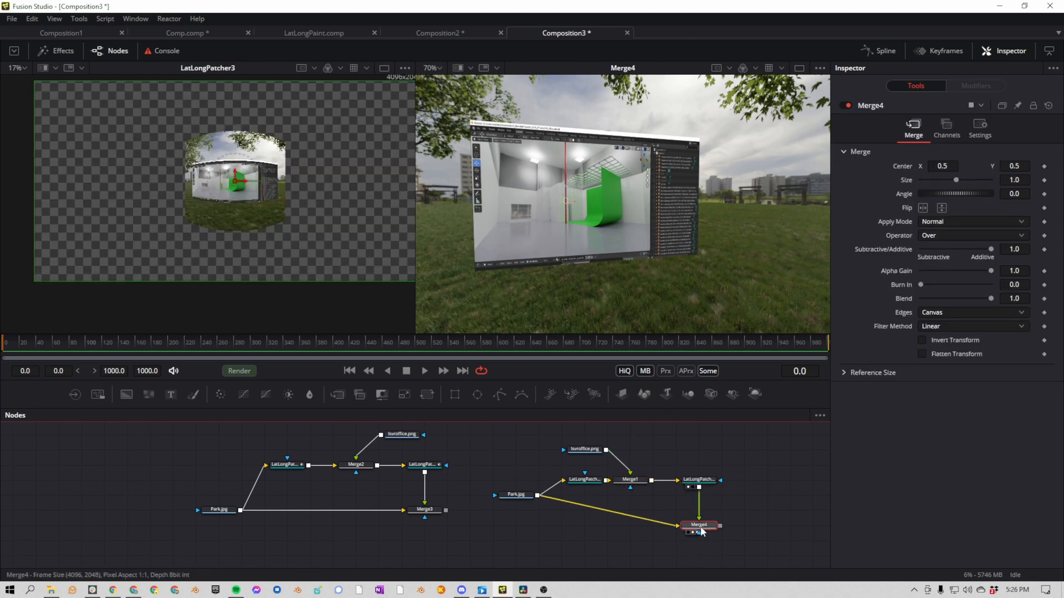
pyautogui.press('1')
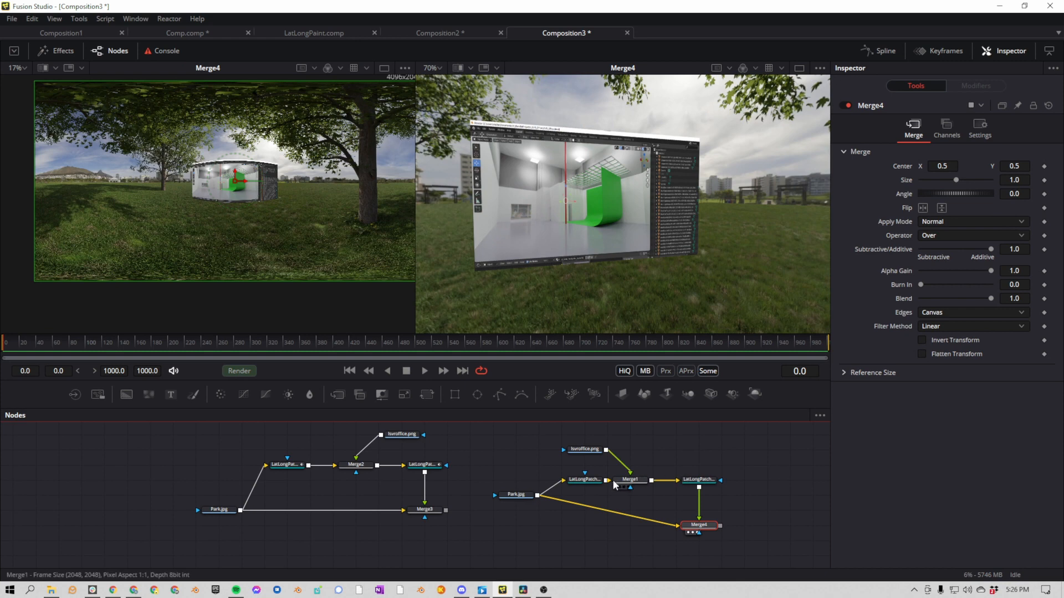
pyautogui.click(584, 480)
pyautogui.press('1')
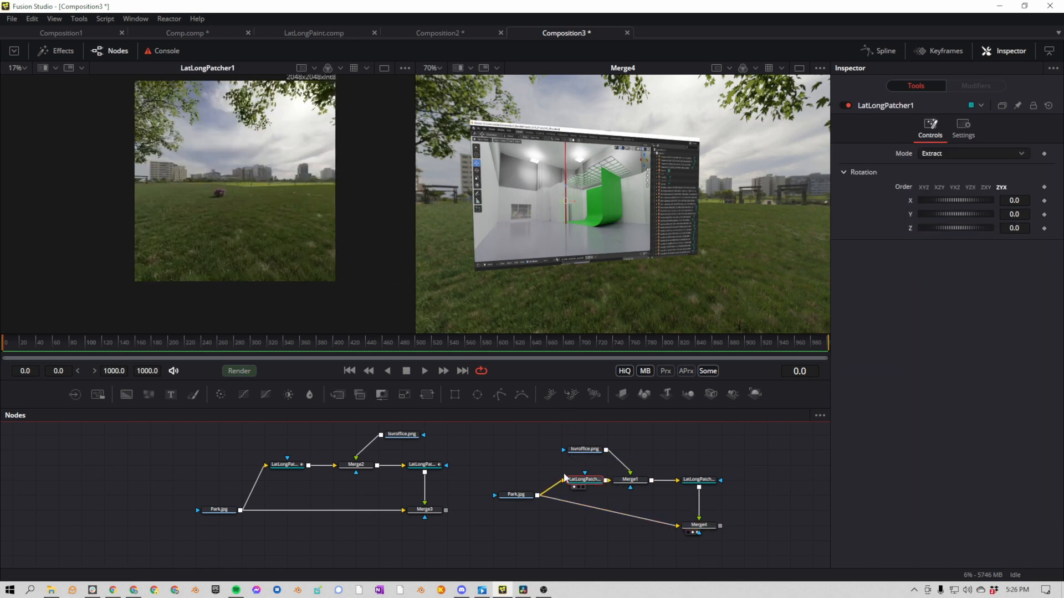
# Copy LatLongPatcher1's -45.6 X rotation to LatLongPatcher3 and look up at the screenshot in the trees.
pyautogui.click(592, 450)
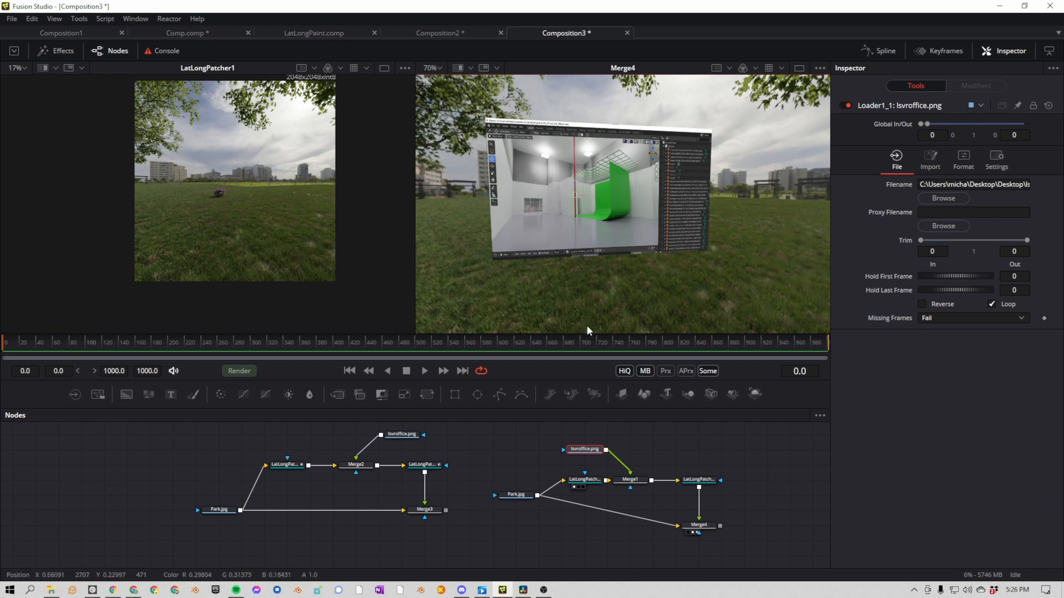
pyautogui.click(585, 479)
pyautogui.moveTo(957, 200)
pyautogui.mouseDown()
pyautogui.moveTo(966, 199)
pyautogui.moveTo(942, 198)
pyautogui.moveTo(951, 199)
pyautogui.mouseUp()
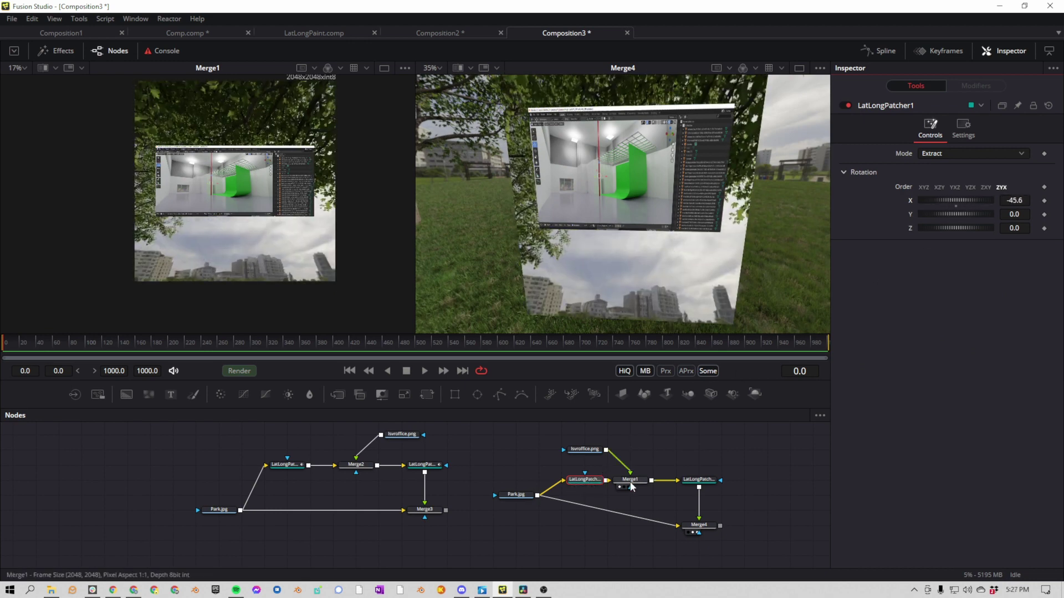
pyautogui.click(1015, 200)
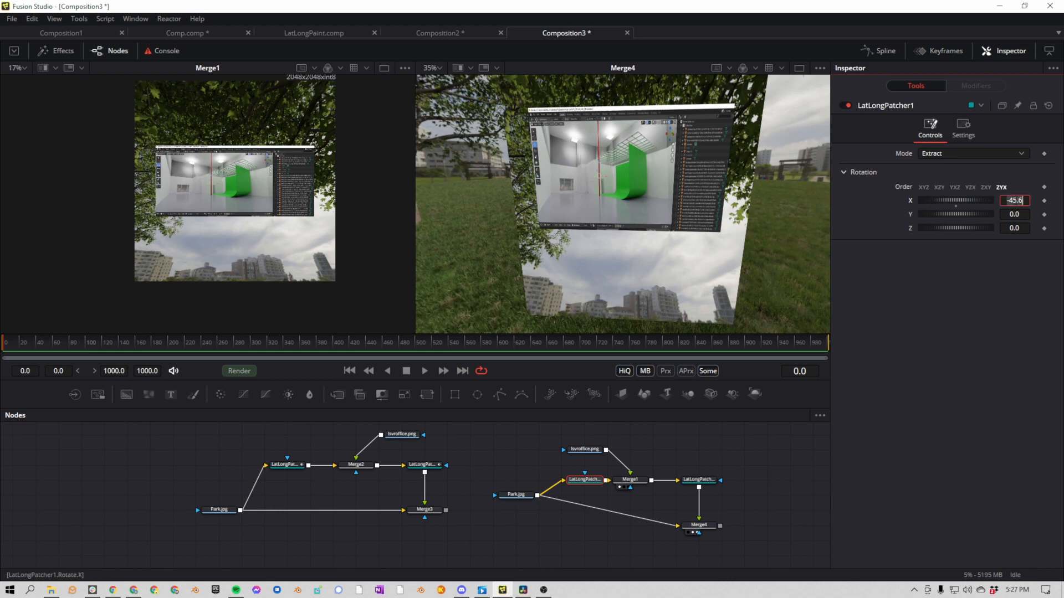
pyautogui.click(698, 479)
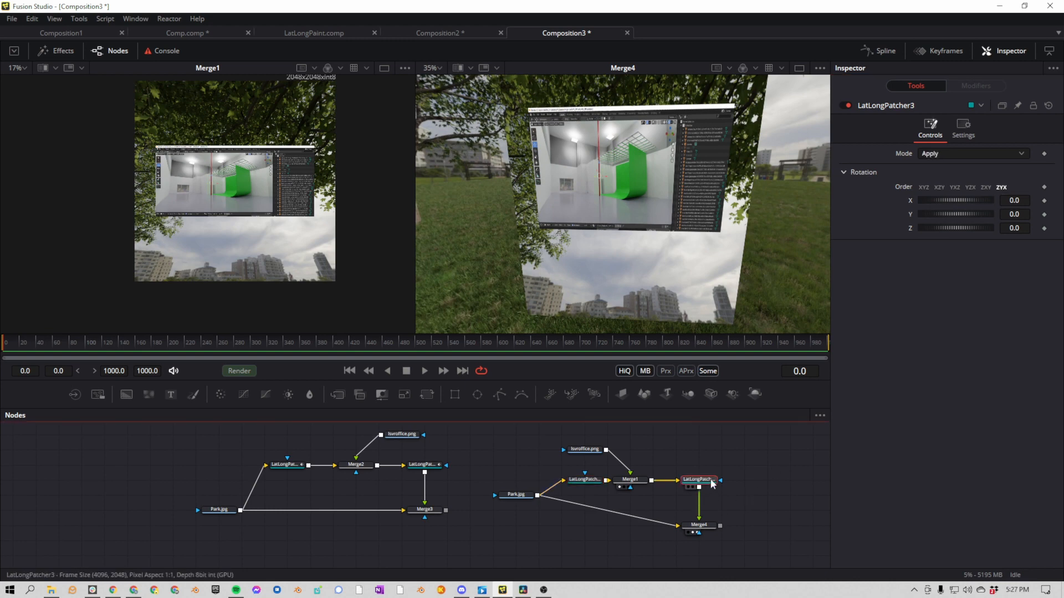
pyautogui.moveTo(654, 285)
pyautogui.mouseDown()
pyautogui.moveTo(658, 350)
pyautogui.moveTo(642, 261)
pyautogui.moveTo(600, 295)
pyautogui.mouseUp()
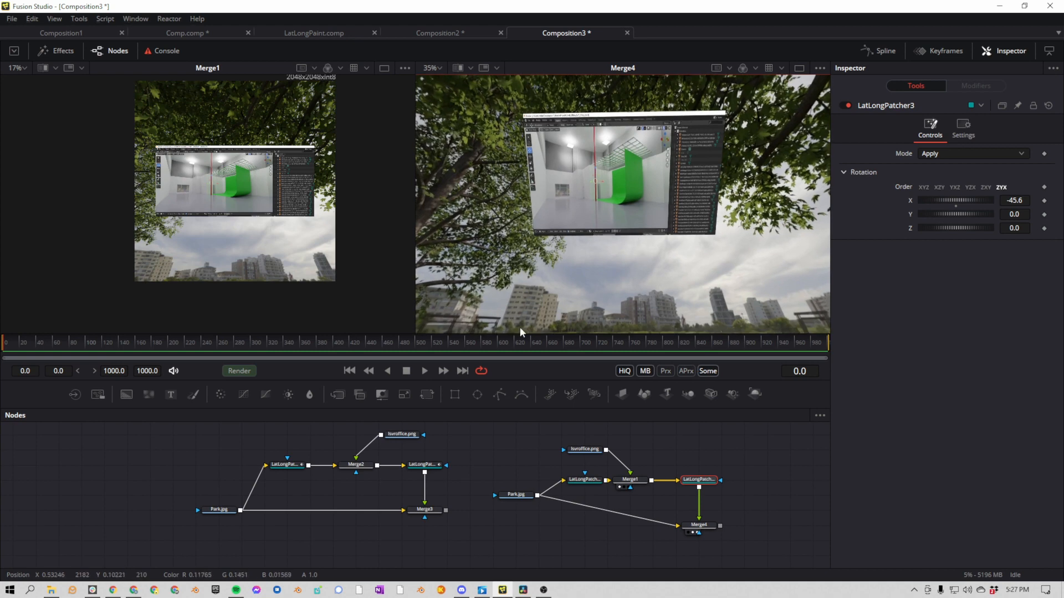
pyautogui.scroll(2, 632, 483)
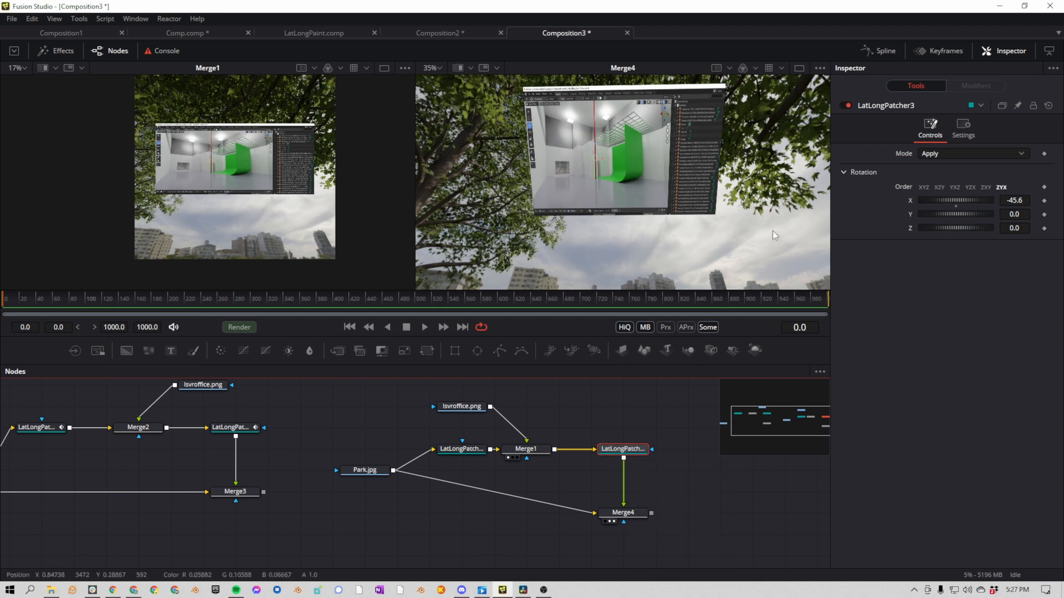
# Add expressions to LatLongPatcher3's Rotation X, Y and Z controls.
pyautogui.rightClick(908, 201)
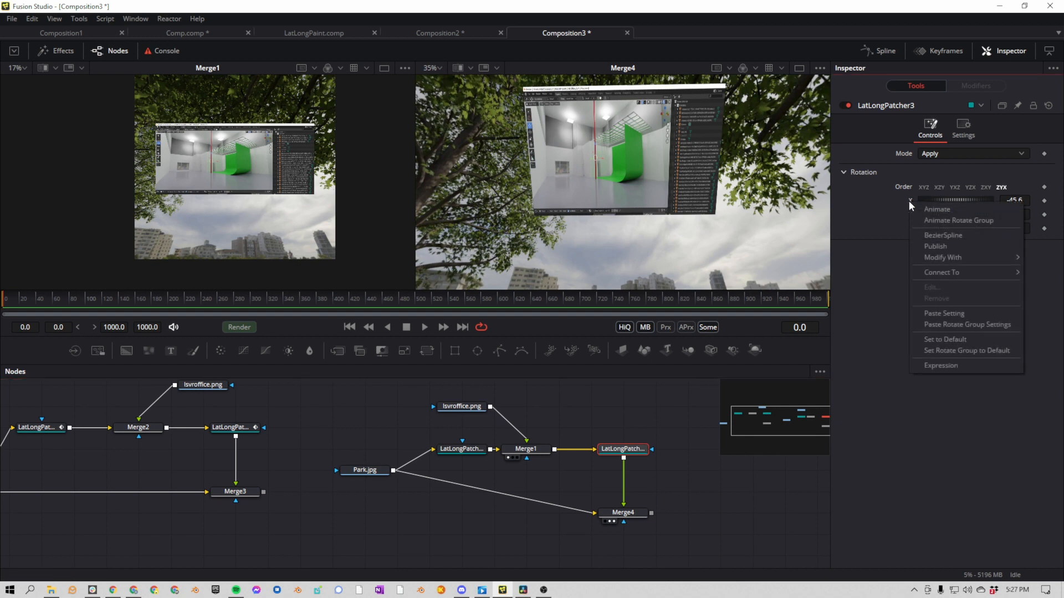
pyautogui.click(949, 365)
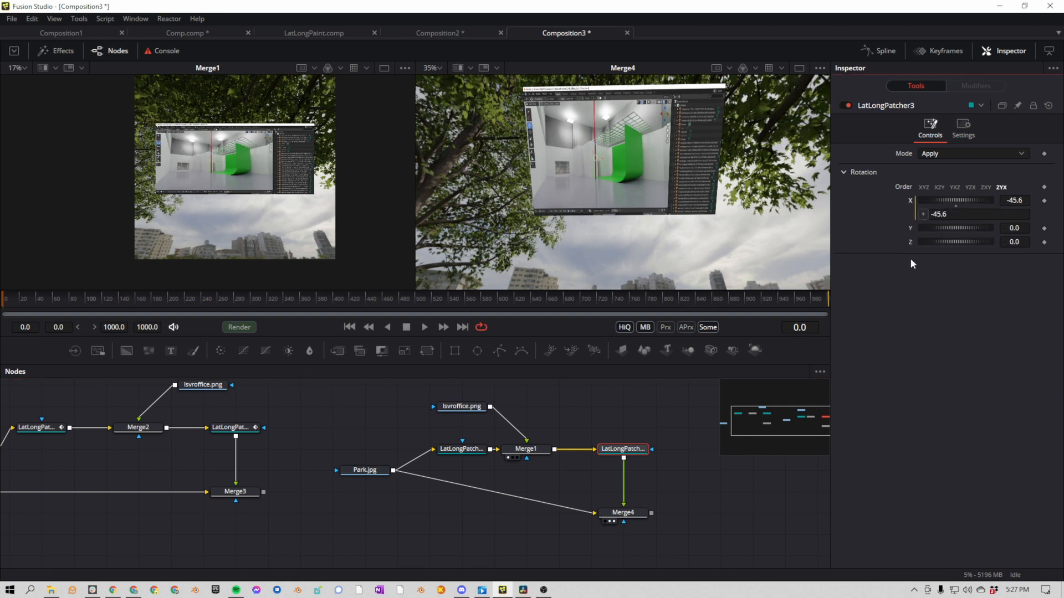
pyautogui.rightClick(910, 228)
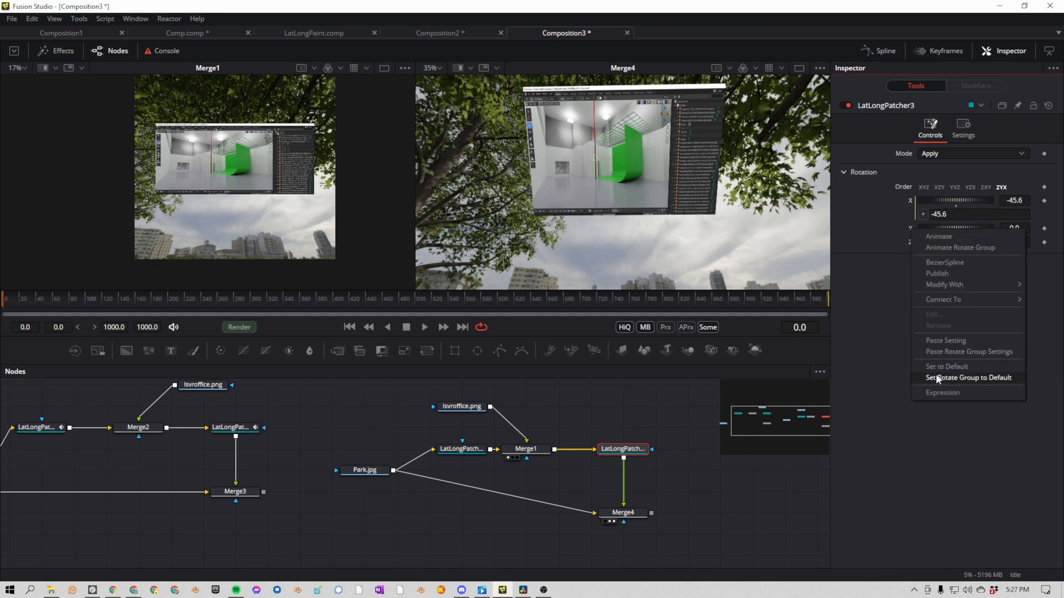
pyautogui.click(940, 390)
pyautogui.rightClick(910, 257)
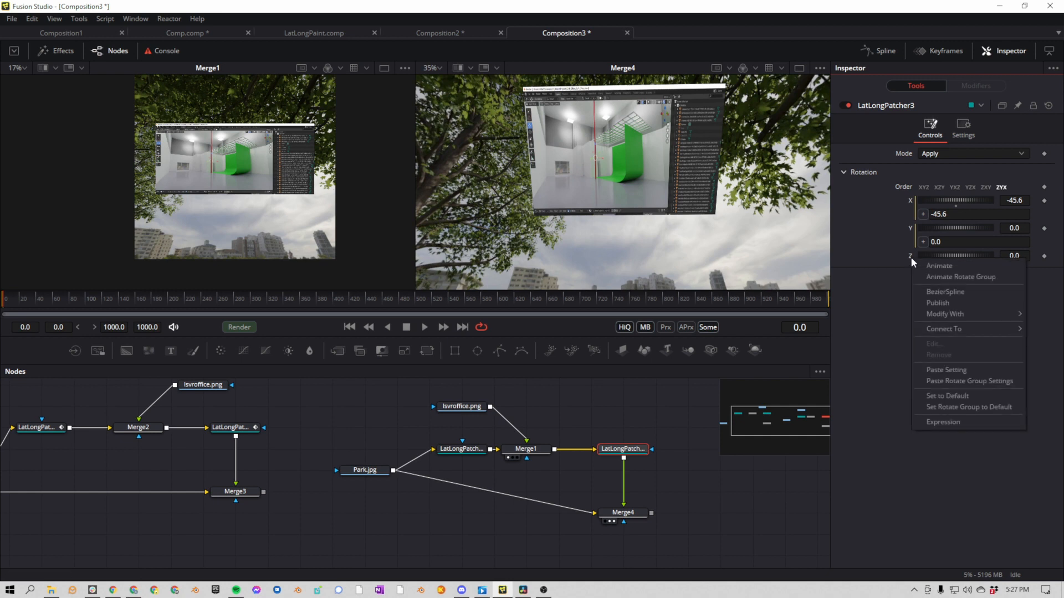
pyautogui.click(936, 422)
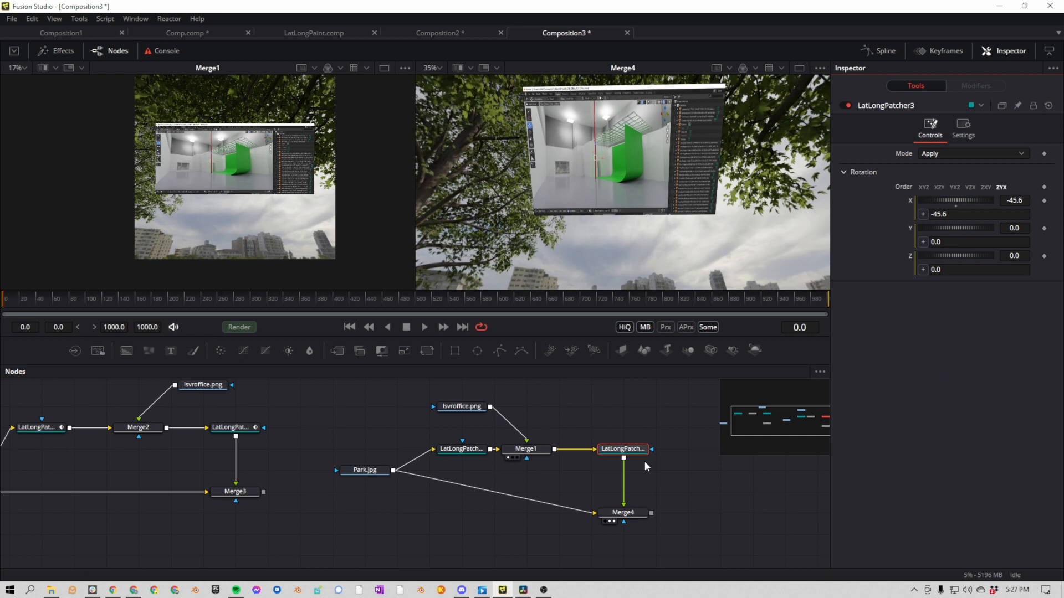
pyautogui.click(632, 450)
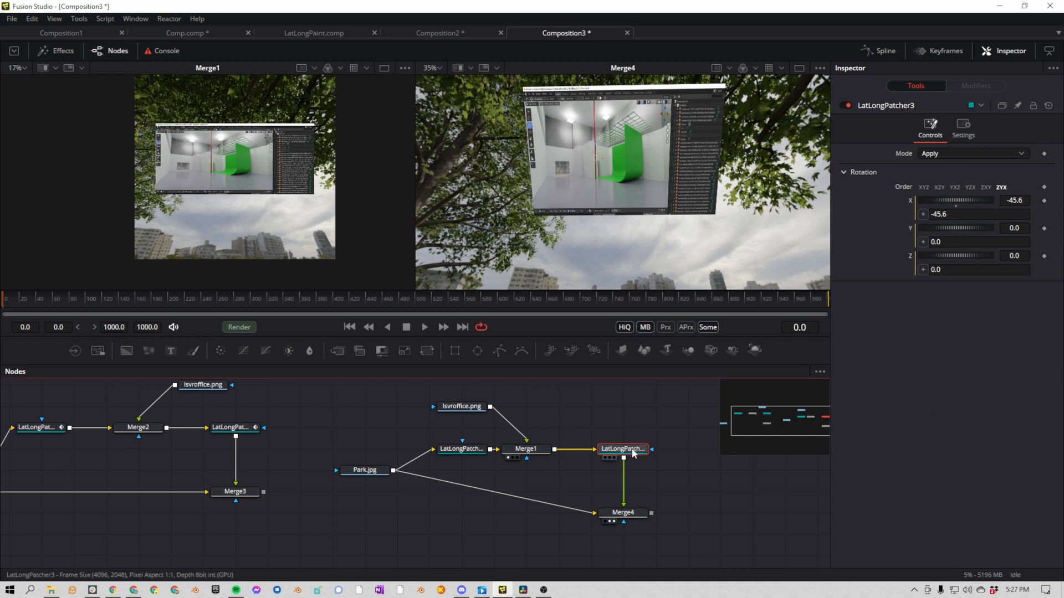
# Select both patchers and pick-whip LatLongPatcher3's X rotation to LatLongPatcher1's X.
pyautogui.keyDown('ctrl'); pyautogui.click(471, 449); pyautogui.keyUp('ctrl')
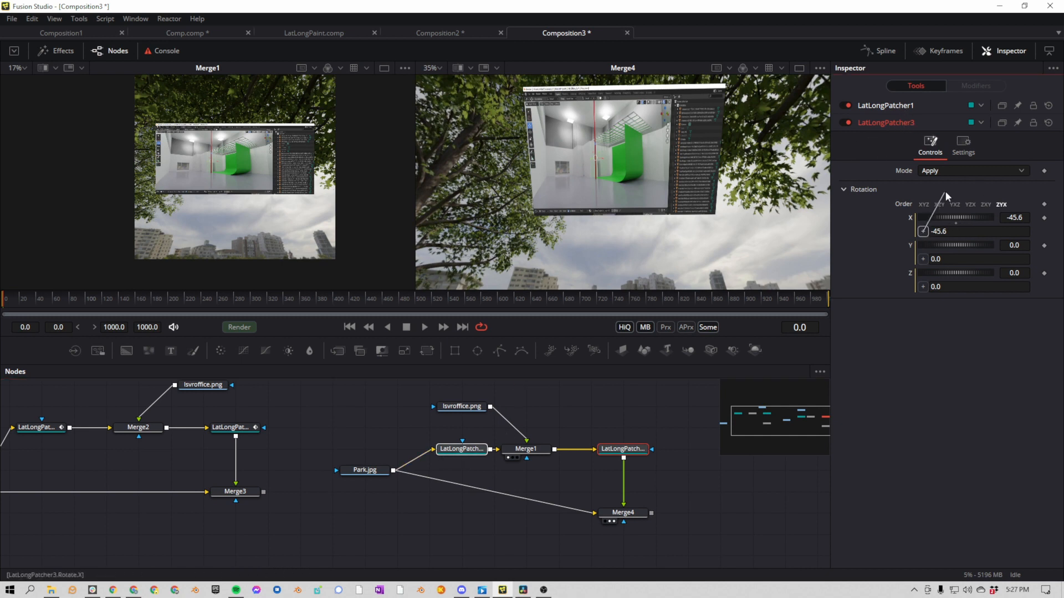
pyautogui.moveTo(911, 132)
pyautogui.mouseDown()
pyautogui.moveTo(908, 106)
pyautogui.moveTo(911, 200)
pyautogui.moveTo(1010, 232)
pyautogui.mouseUp()
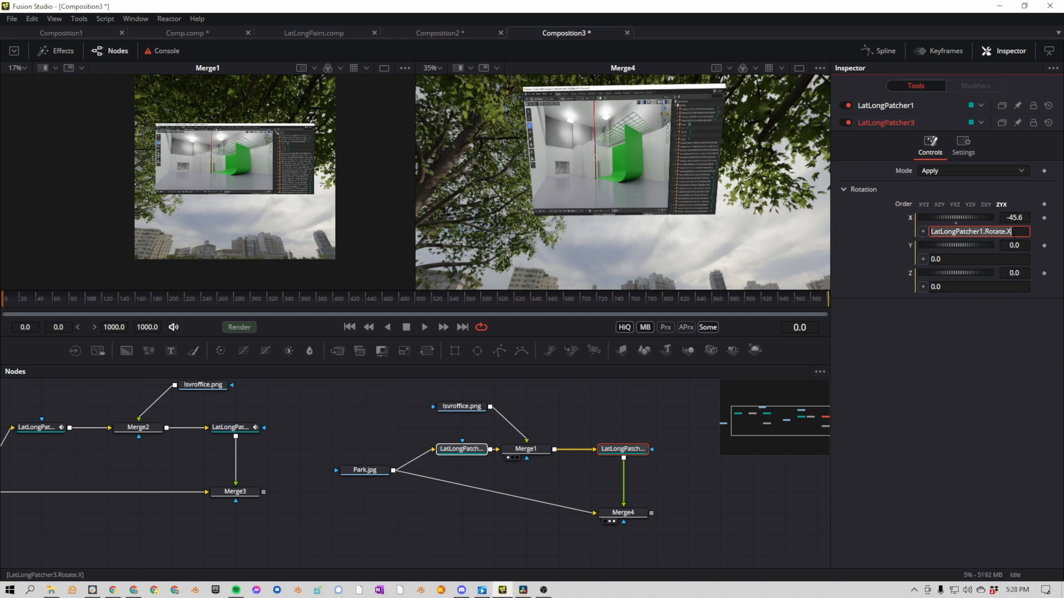
pyautogui.click(1013, 232)
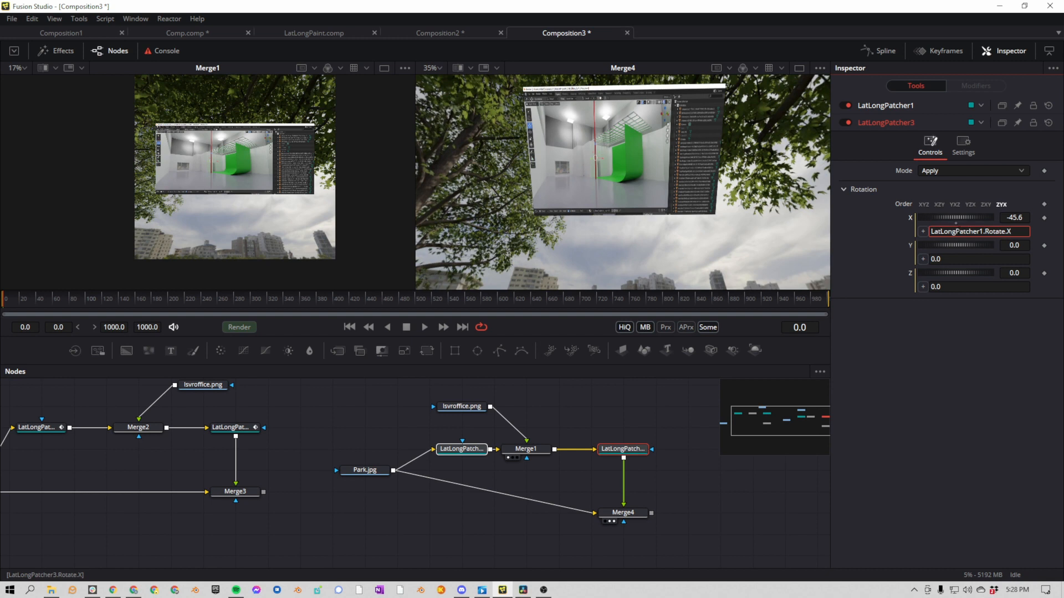
# Pick-whip the Y and Z rotations to LatLongPatcher1's matching Y and Z controls.
pyautogui.click(907, 106)
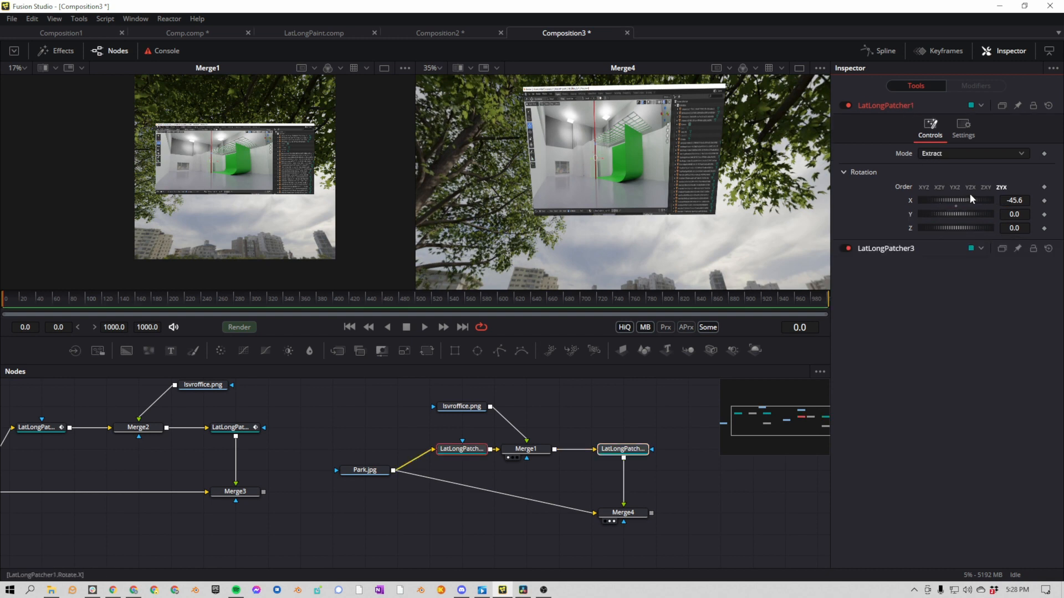
pyautogui.click(921, 246)
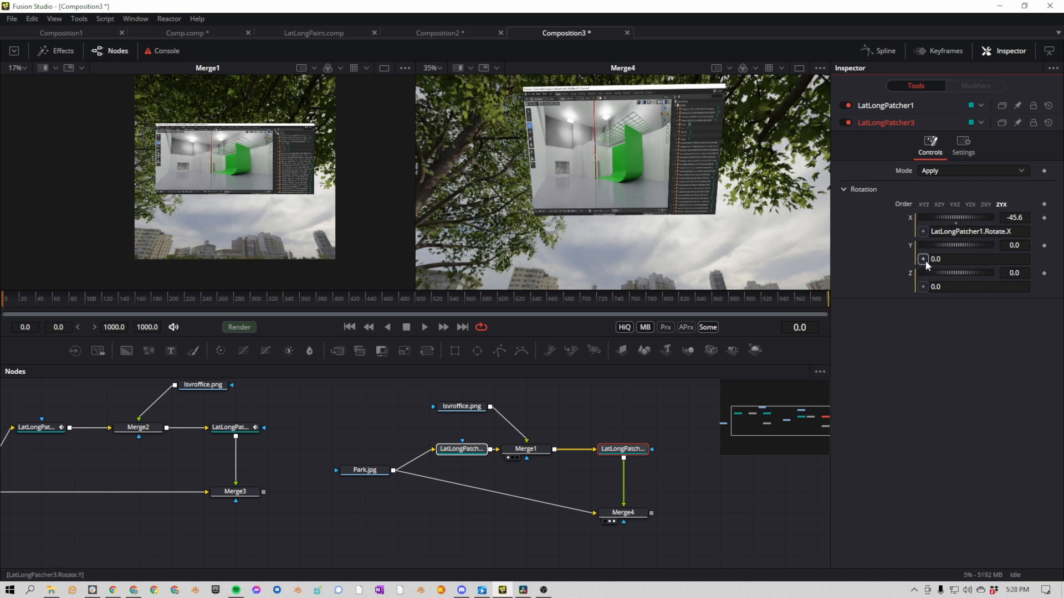
pyautogui.moveTo(923, 259)
pyautogui.mouseDown()
pyautogui.moveTo(906, 107)
pyautogui.moveTo(911, 216)
pyautogui.mouseUp()
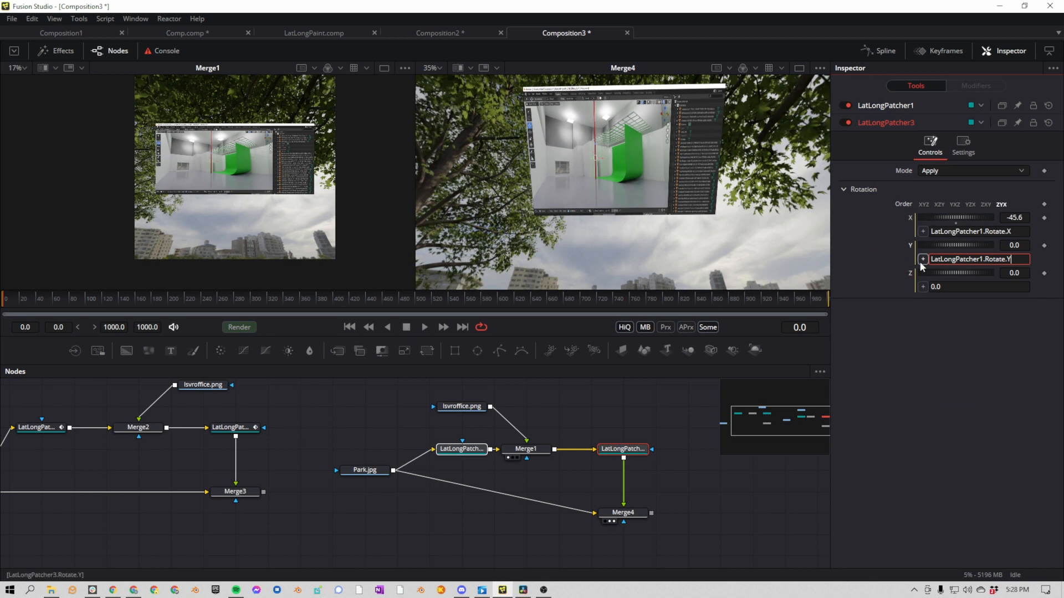
pyautogui.moveTo(924, 287); pyautogui.dragTo(906, 108)
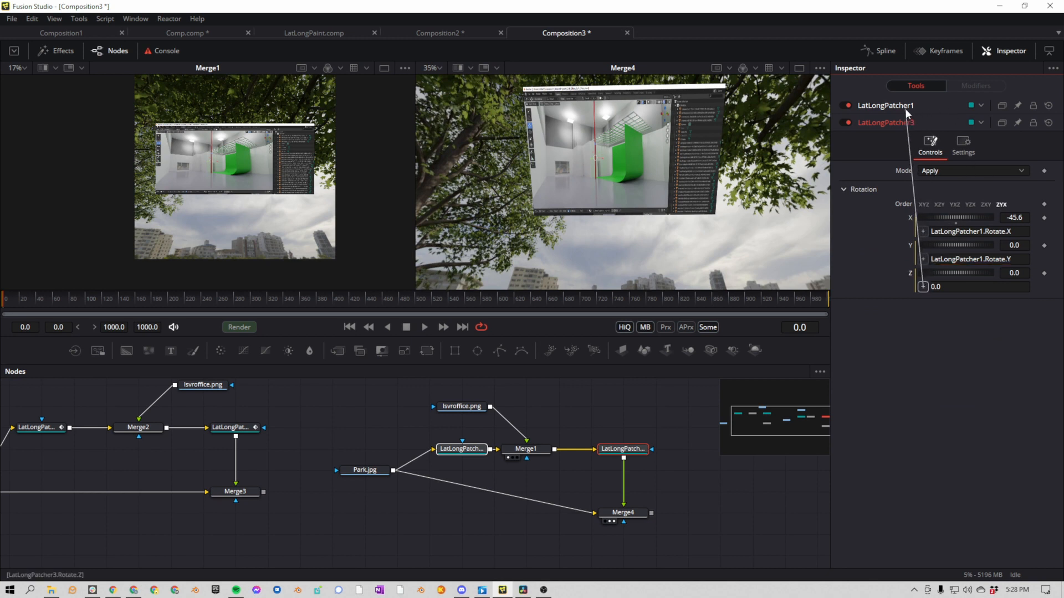
pyautogui.moveTo(905, 109); pyautogui.dragTo(914, 228)
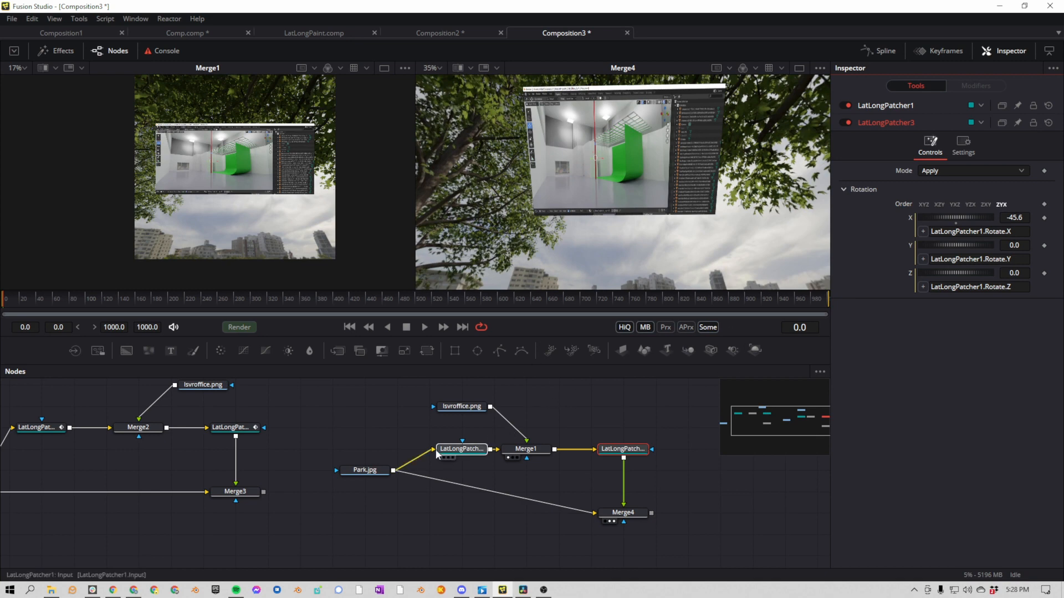
# Drag LatLongPatcher1's rotations (X to -26.0) so the linked screenshot swings above the lawn.
pyautogui.click(461, 449)
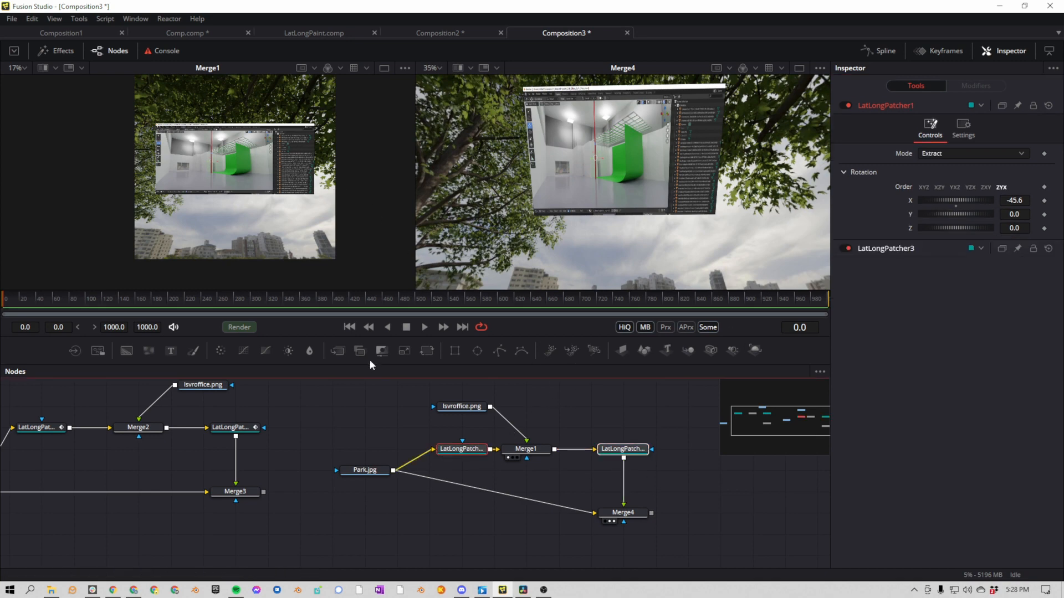
pyautogui.moveTo(940, 203); pyautogui.dragTo(954, 201)
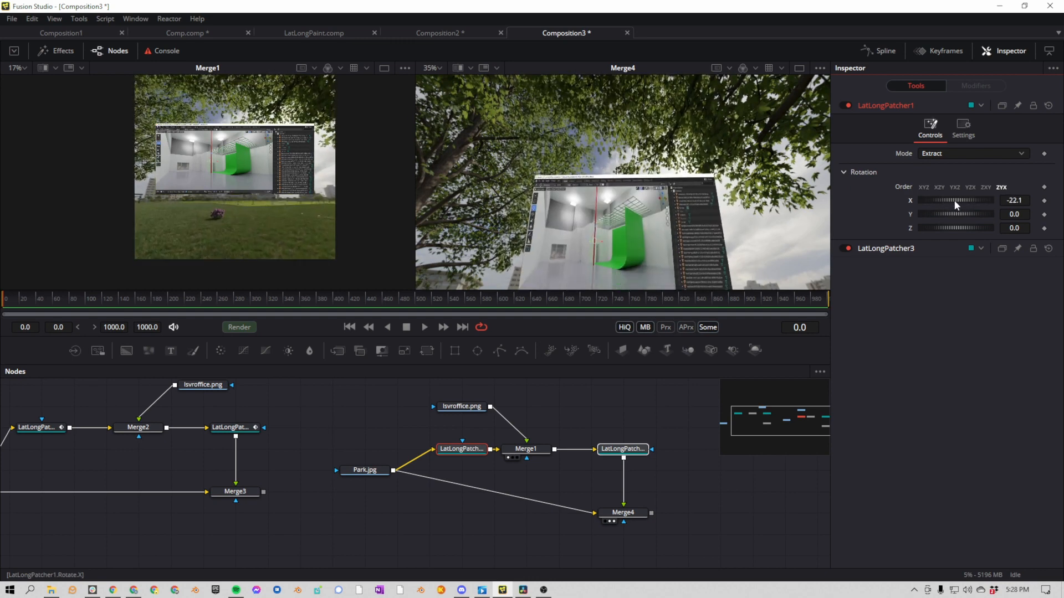
pyautogui.moveTo(641, 240)
pyautogui.mouseDown()
pyautogui.moveTo(648, 248)
pyautogui.moveTo(611, 154)
pyautogui.moveTo(623, 173)
pyautogui.mouseUp()
pyautogui.moveTo(963, 199)
pyautogui.mouseDown()
pyautogui.moveTo(948, 226)
pyautogui.moveTo(989, 226)
pyautogui.moveTo(957, 215)
pyautogui.moveTo(958, 200)
pyautogui.mouseUp()
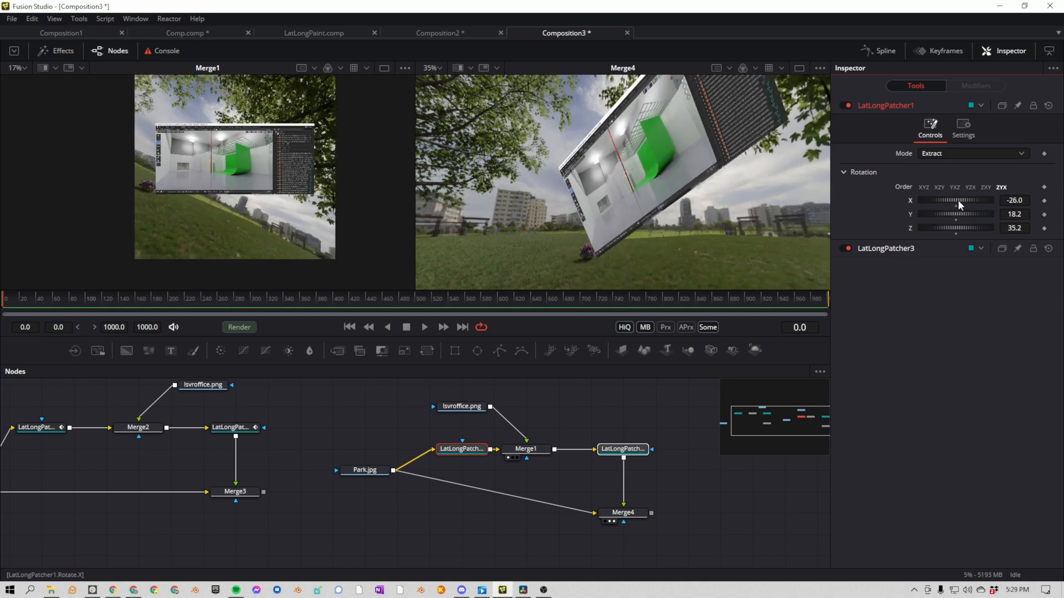
# Keyframe zero rotation at frame 0 and a spun rotation at frame 120, then scrub to preview.
pyautogui.doubleClick(958, 212)
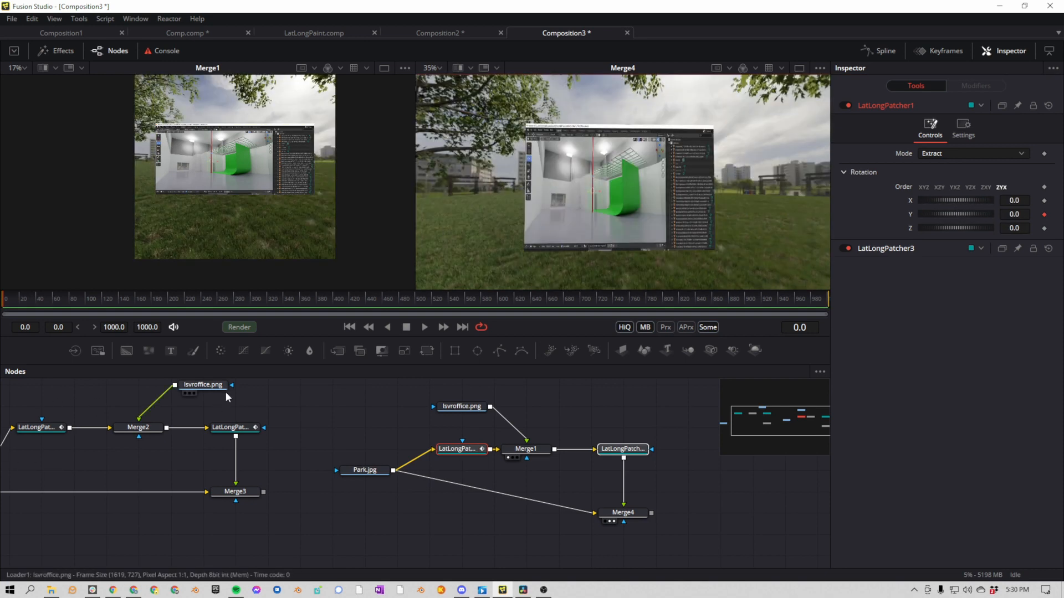
pyautogui.click(1044, 200)
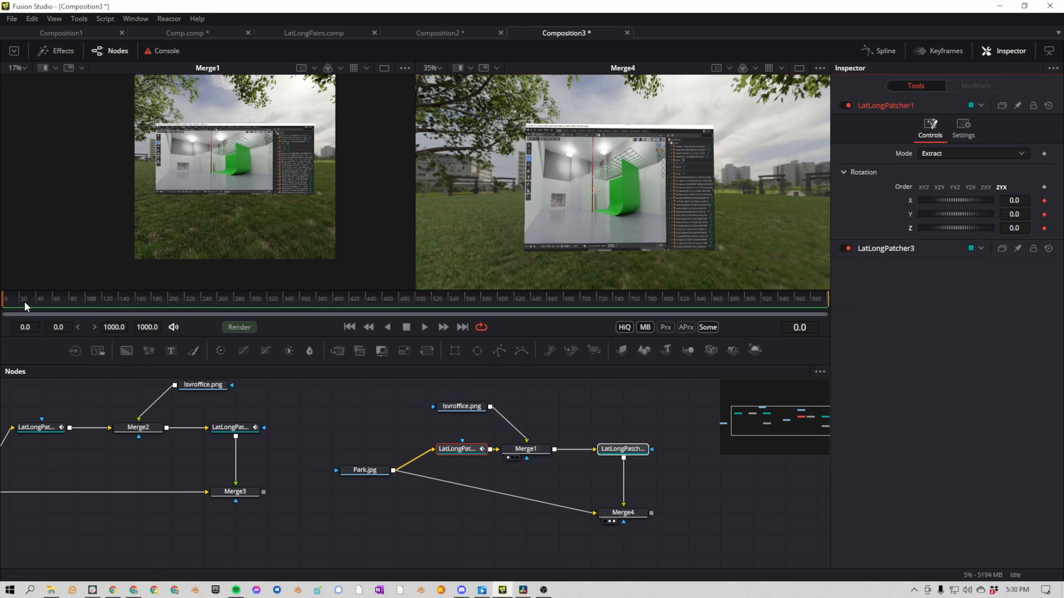
pyautogui.moveTo(24, 302); pyautogui.dragTo(102, 301)
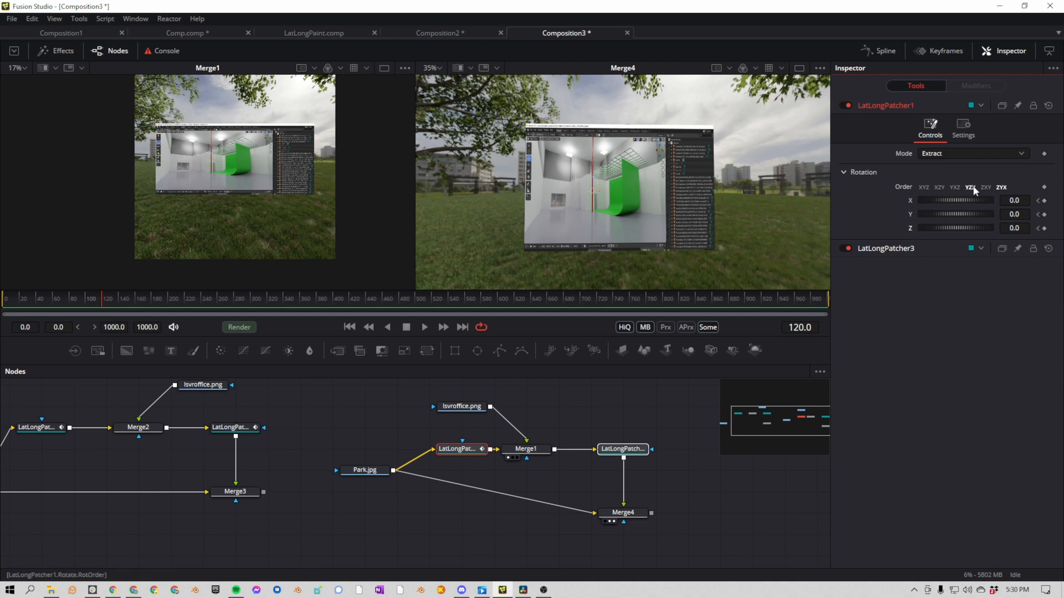
pyautogui.moveTo(973, 198)
pyautogui.mouseDown()
pyautogui.moveTo(877, 218)
pyautogui.moveTo(908, 213)
pyautogui.moveTo(899, 217)
pyautogui.mouseUp()
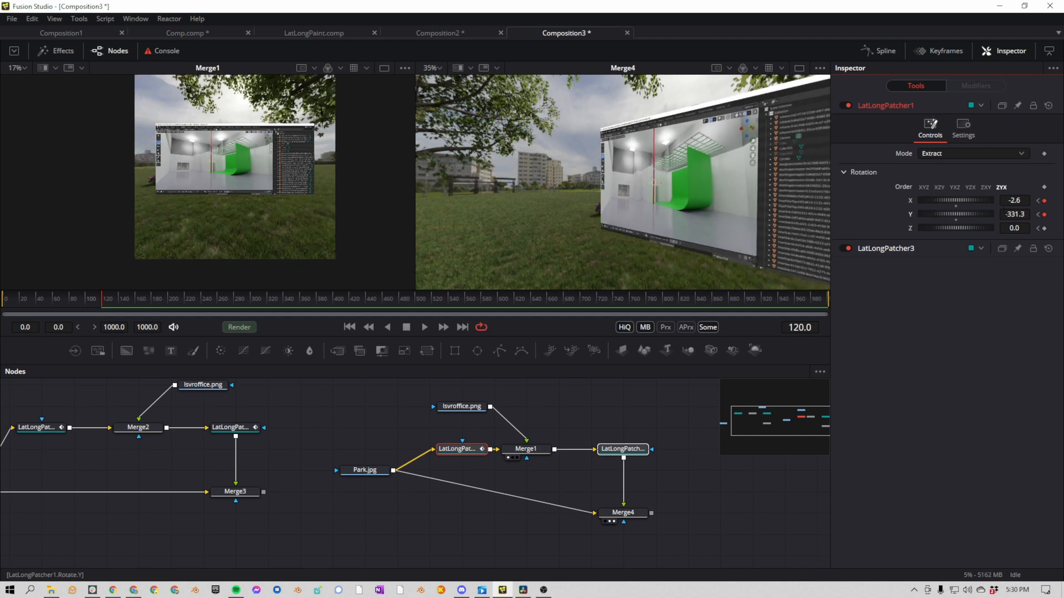
pyautogui.moveTo(93, 298)
pyautogui.mouseDown()
pyautogui.moveTo(43, 307)
pyautogui.moveTo(91, 308)
pyautogui.moveTo(24, 309)
pyautogui.mouseUp()
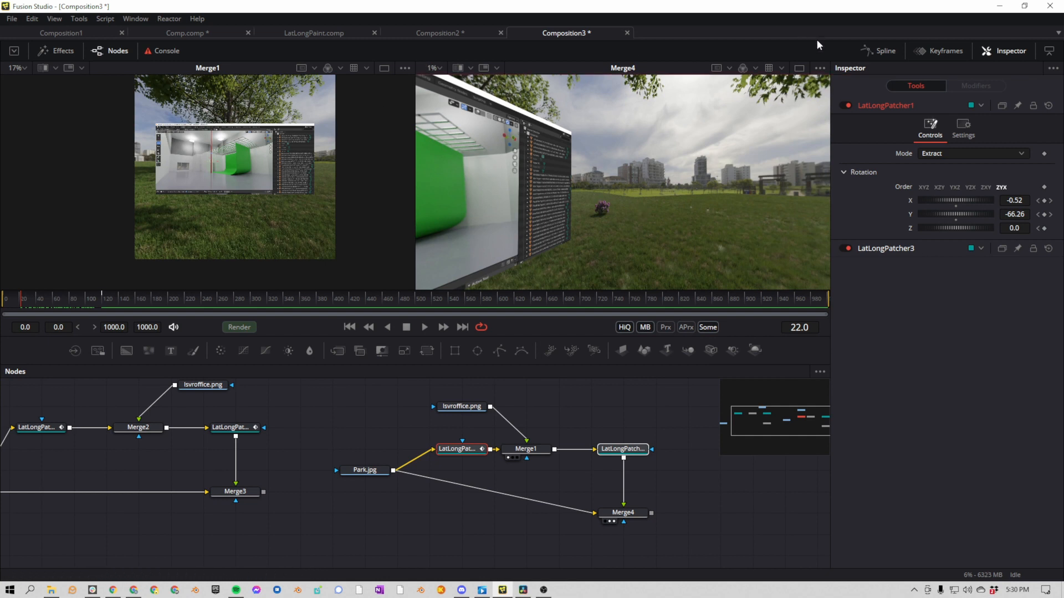
# Disable 360° View on the Merge4 viewer, fit the full panorama, and play the fly-around animation.
pyautogui.click(819, 67)
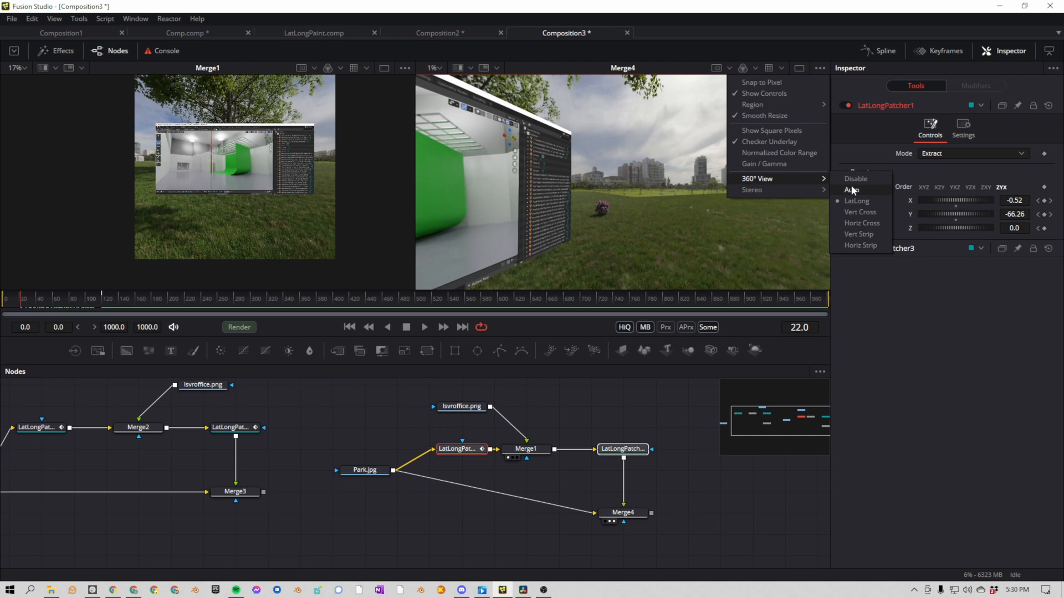
pyautogui.click(856, 190)
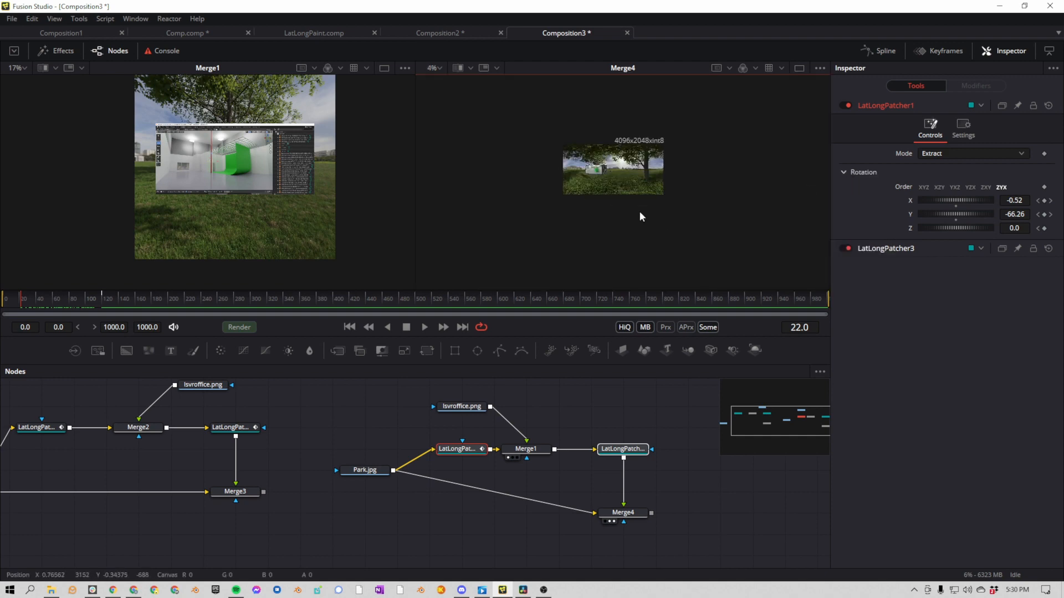
pyautogui.hotkey('ctrl', 'f')
pyautogui.press('space')
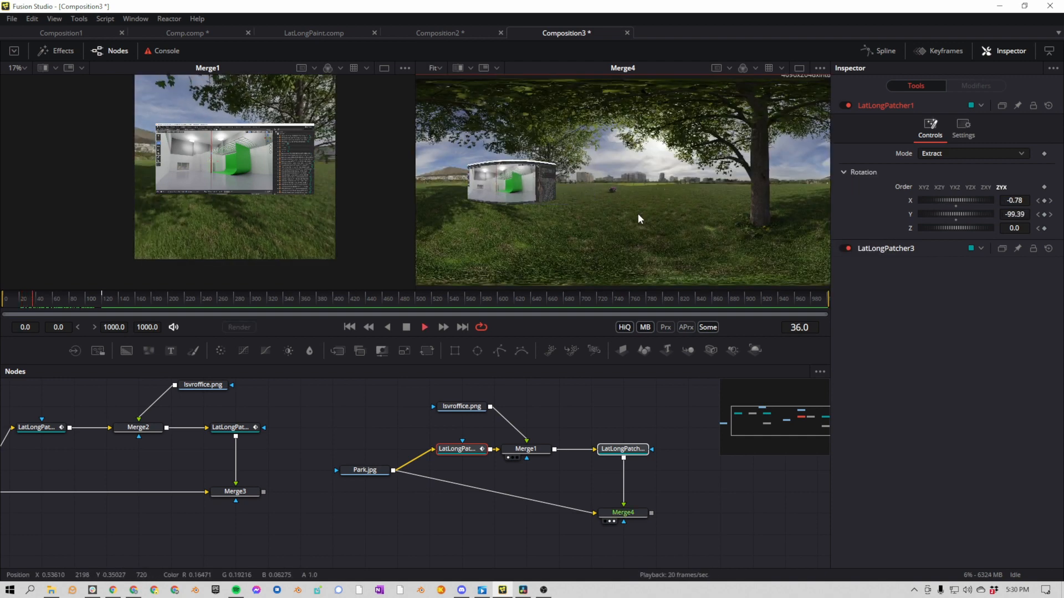